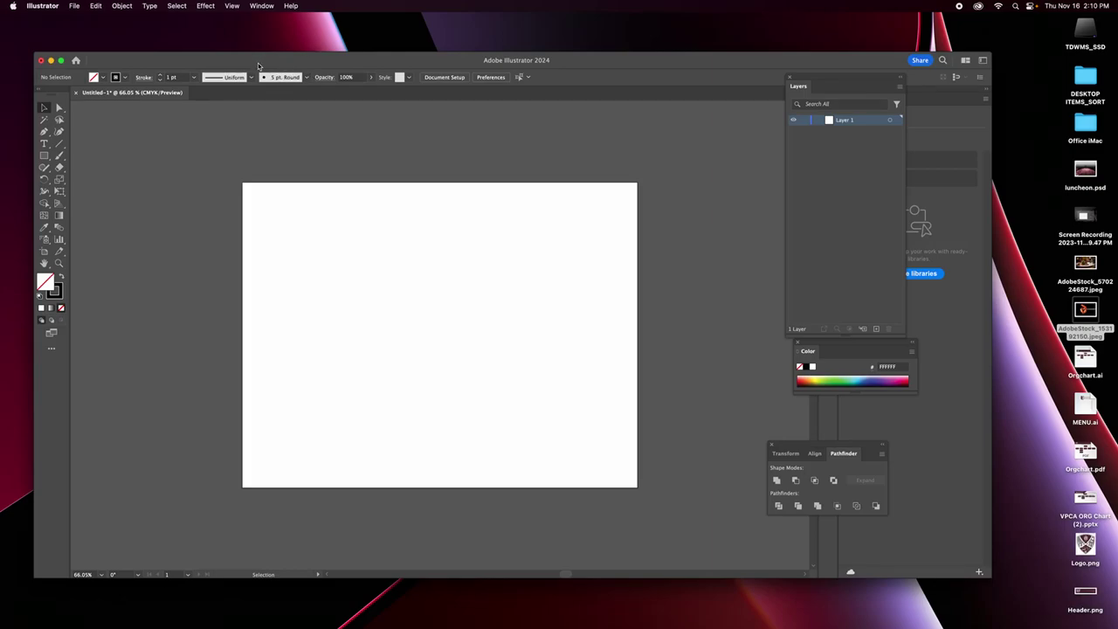
{"action": "left_click_drag", "start_coordinate": [250, 61], "coordinate": [243, 35]}
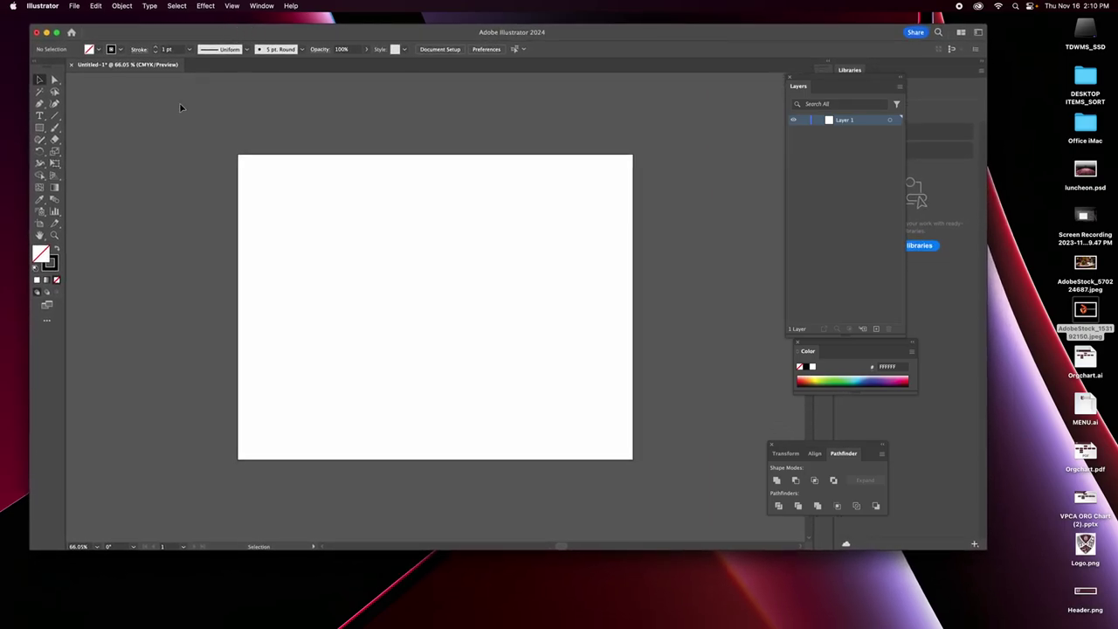
{"action": "left_click", "coordinate": [55, 127]}
{"action": "left_click_drag", "start_coordinate": [266, 232], "coordinate": [402, 253]}
{"action": "key", "text": "super+z"}
Draw an unfilled rectangle about 652 by 225 pt in the upper half of the artboard and lock its layer.
{"action": "left_click", "coordinate": [39, 127]}
{"action": "left_click_drag", "start_coordinate": [268, 227], "coordinate": [594, 338]}
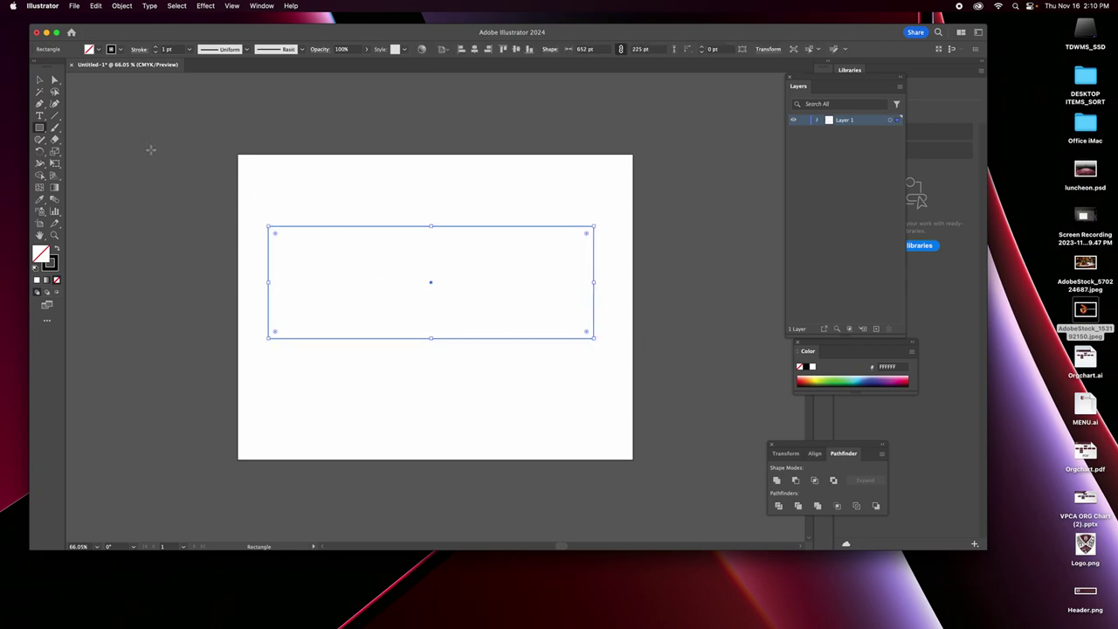
{"action": "left_click", "coordinate": [812, 120]}
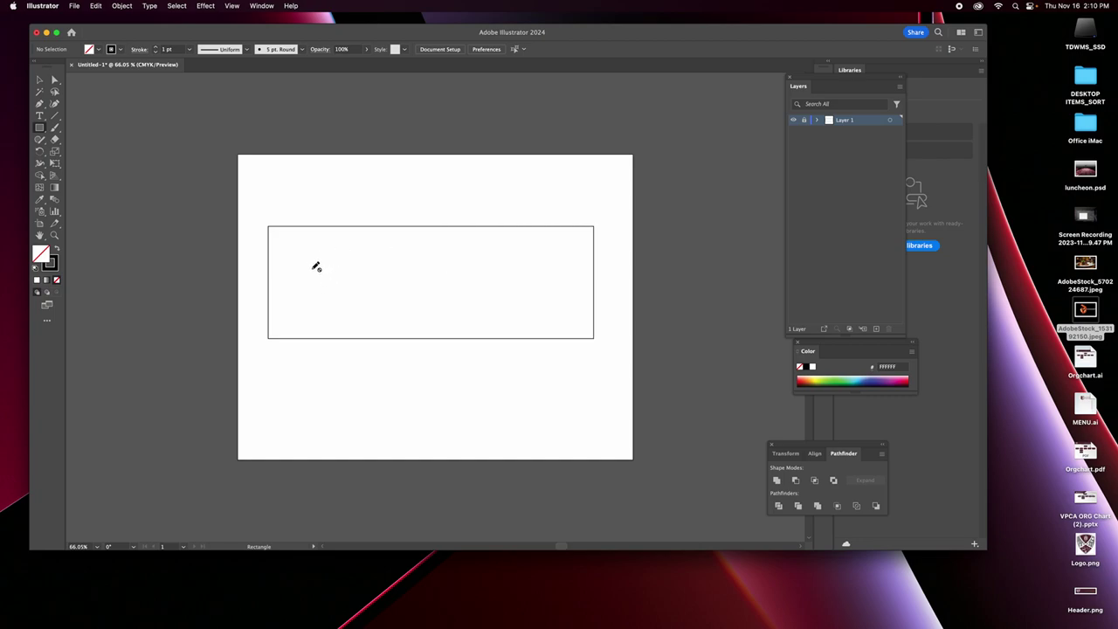
Add a new layer and brush a circle, a text scribble and a long upper line inside the rectangle as a rough layout.
{"action": "mouse_move", "coordinate": [559, 262]}
{"action": "left_mouse_down"}
{"action": "mouse_move", "coordinate": [547, 254]}
{"action": "mouse_move", "coordinate": [544, 299]}
{"action": "left_mouse_up"}
{"action": "left_click", "coordinate": [876, 328]}
{"action": "left_click", "coordinate": [54, 128]}
{"action": "mouse_move", "coordinate": [557, 259]}
{"action": "left_mouse_down"}
{"action": "mouse_move", "coordinate": [510, 282]}
{"action": "mouse_move", "coordinate": [557, 255]}
{"action": "left_mouse_up"}
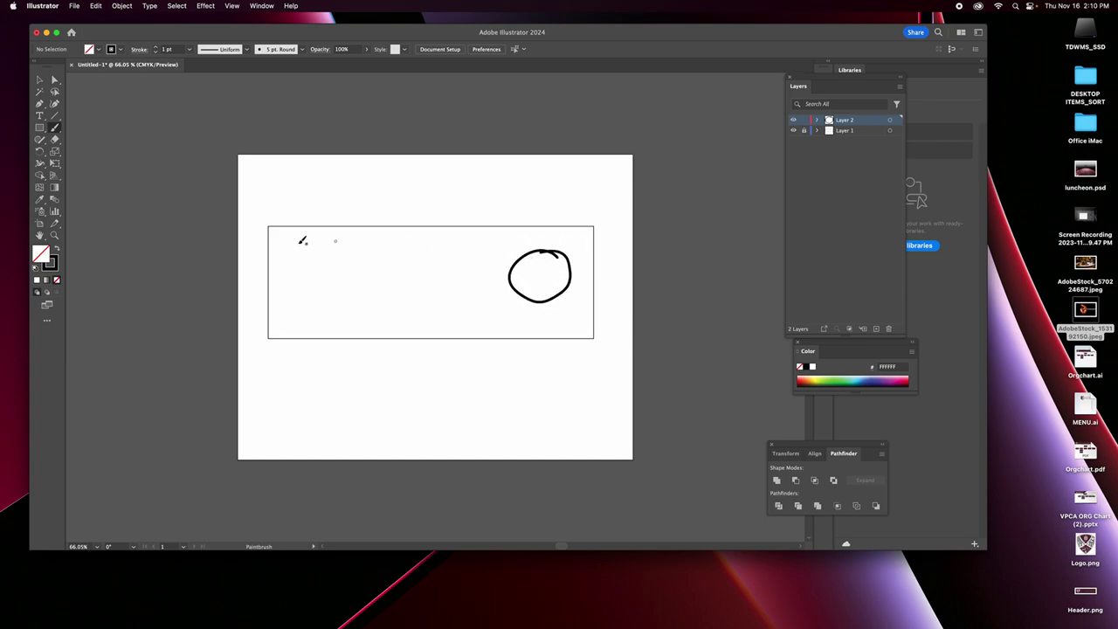
{"action": "mouse_move", "coordinate": [280, 285]}
{"action": "left_mouse_down"}
{"action": "mouse_move", "coordinate": [307, 297]}
{"action": "mouse_move", "coordinate": [307, 278]}
{"action": "mouse_move", "coordinate": [363, 267]}
{"action": "mouse_move", "coordinate": [406, 295]}
{"action": "left_mouse_up"}
{"action": "left_click_drag", "start_coordinate": [297, 233], "coordinate": [522, 237]}
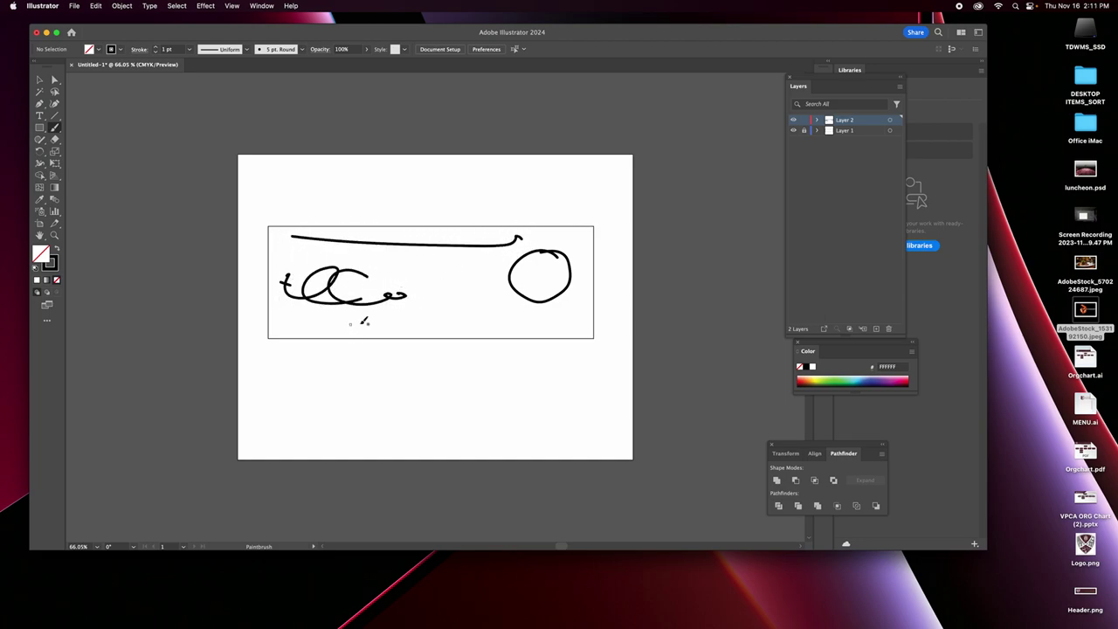
Brush a placeholder phone number along the rectangle's lower edge, plus an inner circle and a short line beneath the long one.
{"action": "left_click_drag", "start_coordinate": [328, 329], "coordinate": [551, 326]}
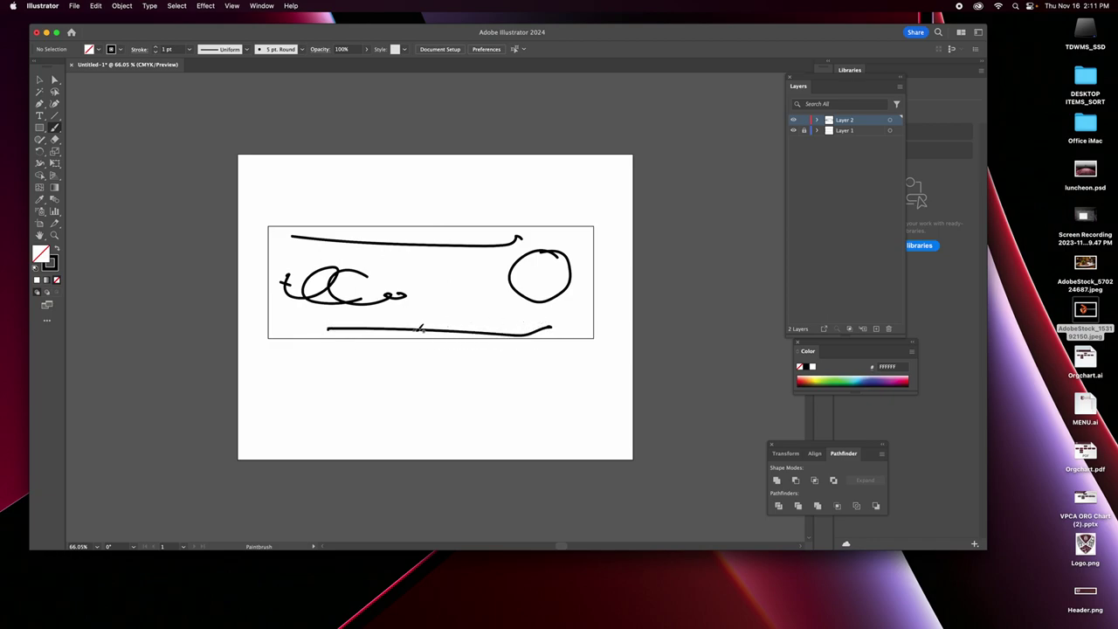
{"action": "key", "text": "super+z"}
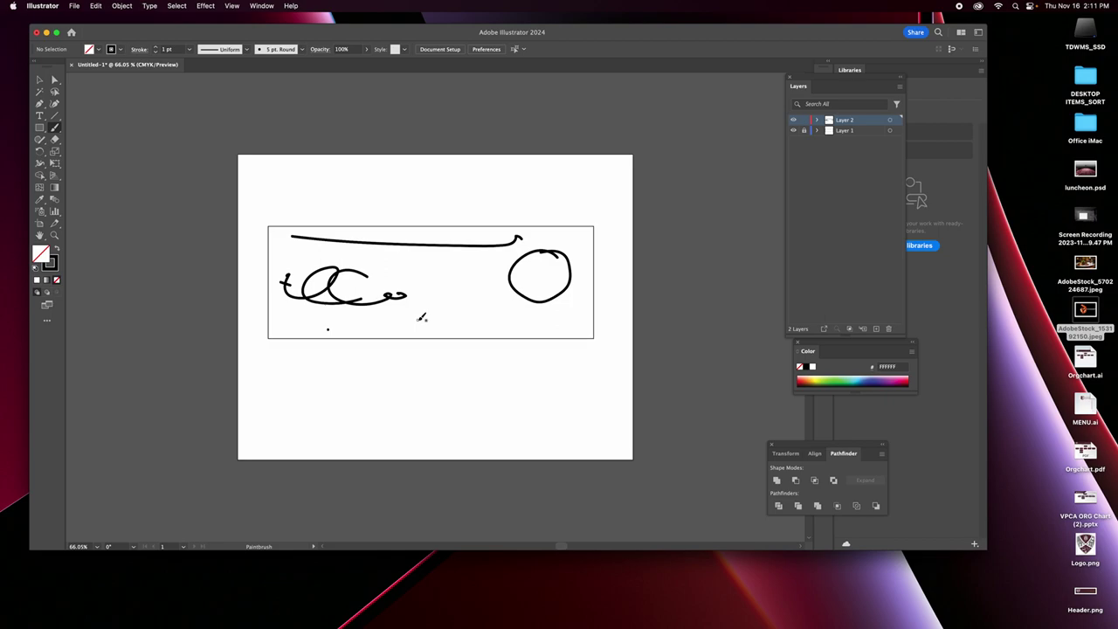
{"action": "mouse_move", "coordinate": [404, 321]}
{"action": "left_mouse_down"}
{"action": "mouse_move", "coordinate": [415, 332]}
{"action": "mouse_move", "coordinate": [437, 320]}
{"action": "mouse_move", "coordinate": [565, 332]}
{"action": "left_mouse_up"}
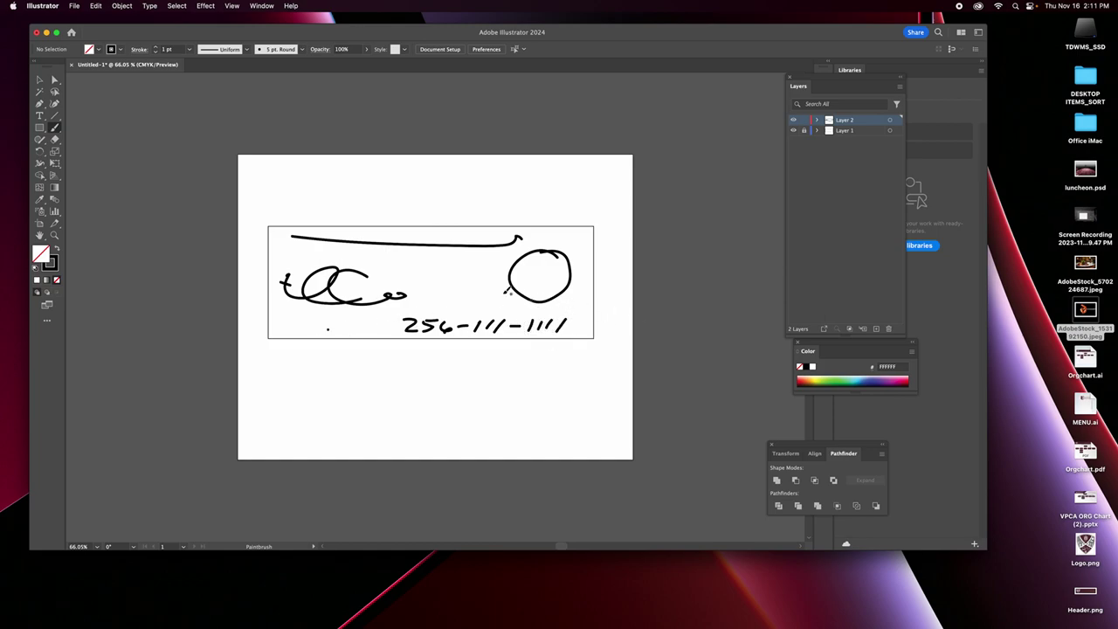
{"action": "mouse_move", "coordinate": [549, 255]}
{"action": "left_mouse_down"}
{"action": "mouse_move", "coordinate": [515, 274]}
{"action": "mouse_move", "coordinate": [566, 260]}
{"action": "mouse_move", "coordinate": [550, 251]}
{"action": "left_mouse_up"}
{"action": "left_click_drag", "start_coordinate": [340, 258], "coordinate": [458, 260]}
{"action": "left_click", "coordinate": [287, 242]}
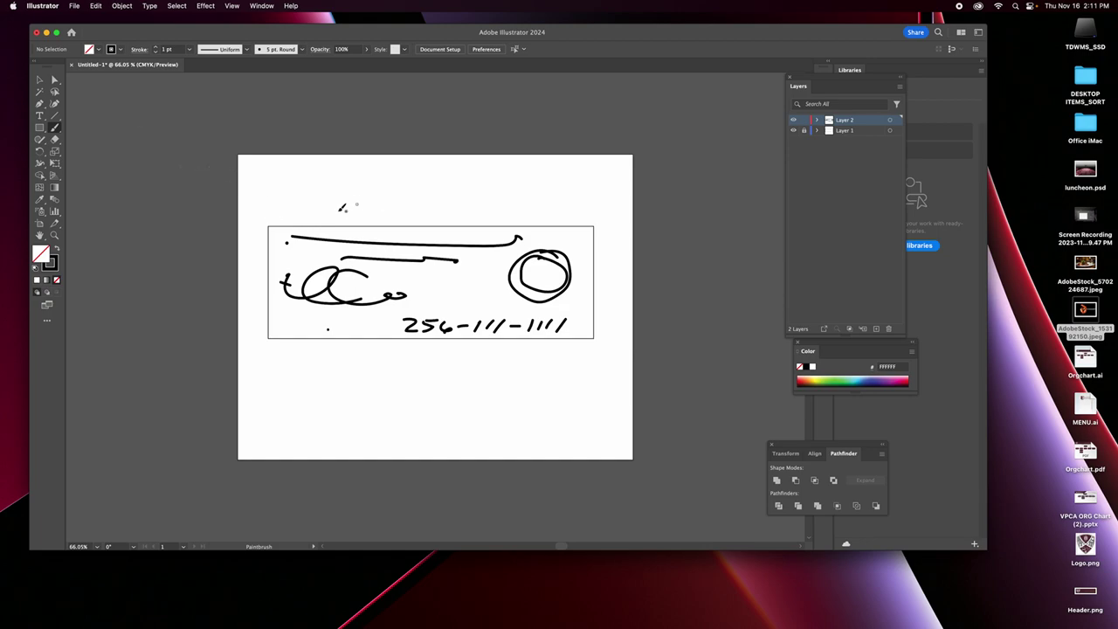
{"action": "left_click", "coordinate": [39, 81]}
Switch to Photoshop and start a new document.
{"action": "mouse_move", "coordinate": [2, 221]}
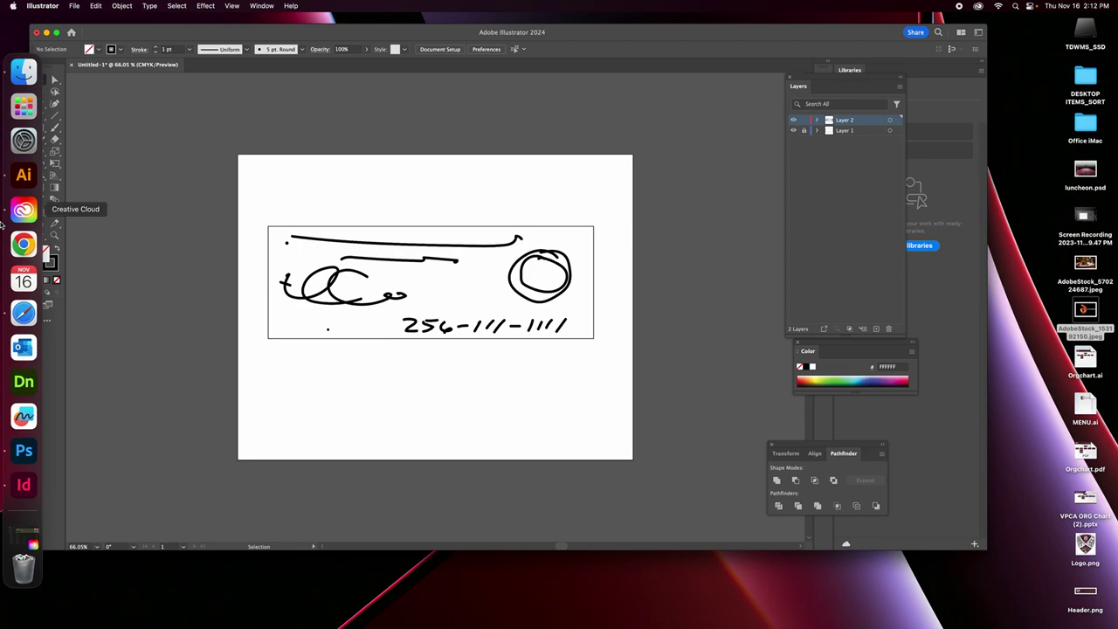
{"action": "left_click", "coordinate": [12, 456]}
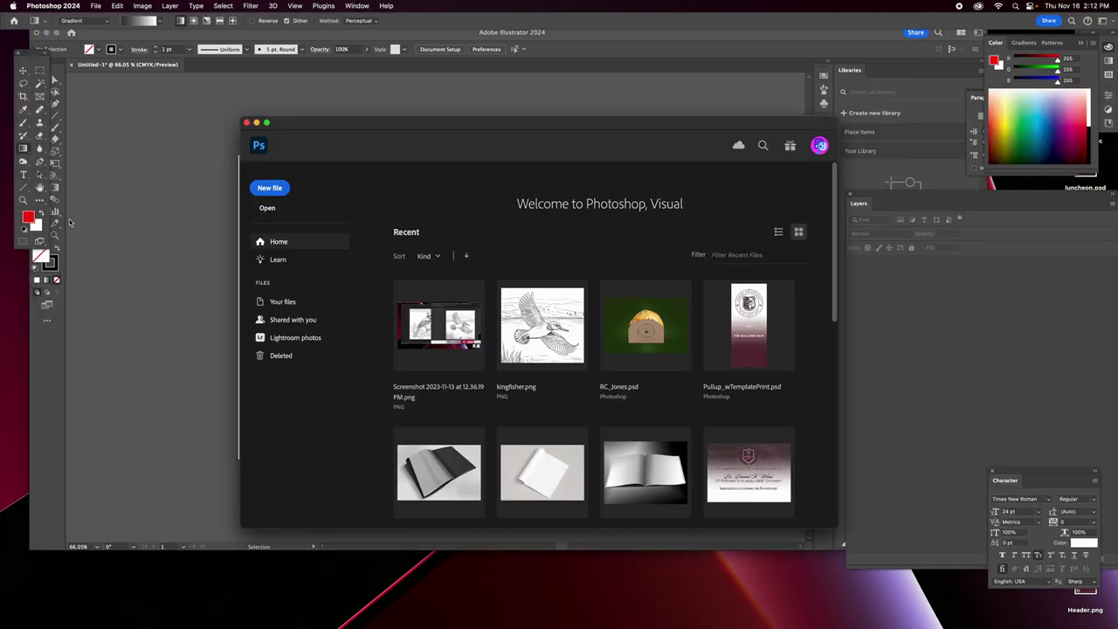
{"action": "left_click", "coordinate": [265, 190]}
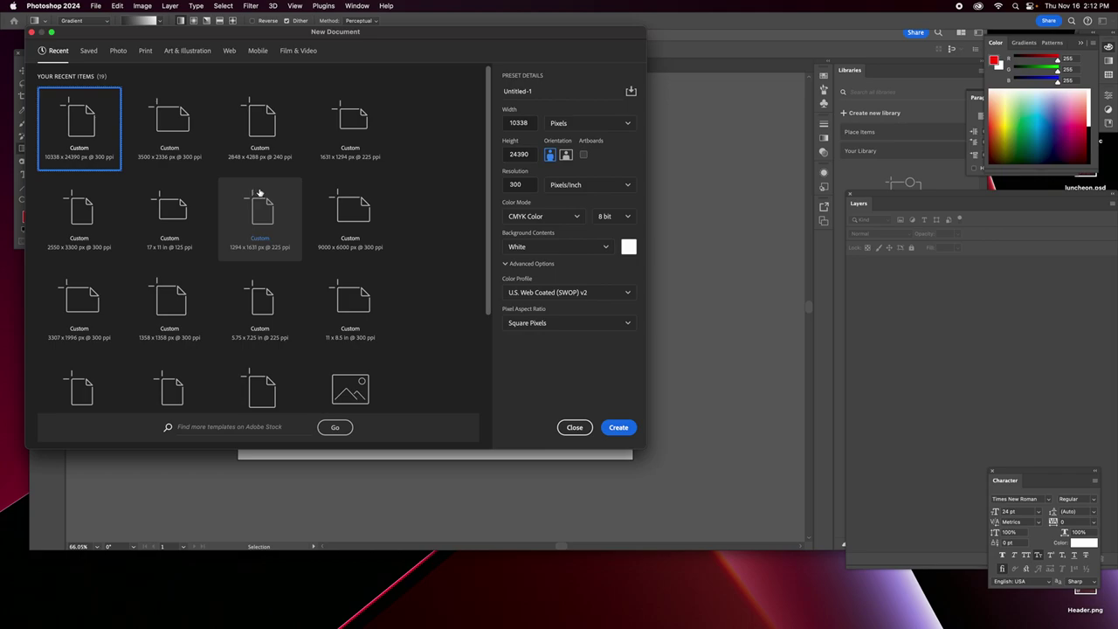
Set the new document's units to inches and its size to 16.5 wide by 4.395 high.
{"action": "left_click_drag", "start_coordinate": [637, 451], "coordinate": [863, 536]}
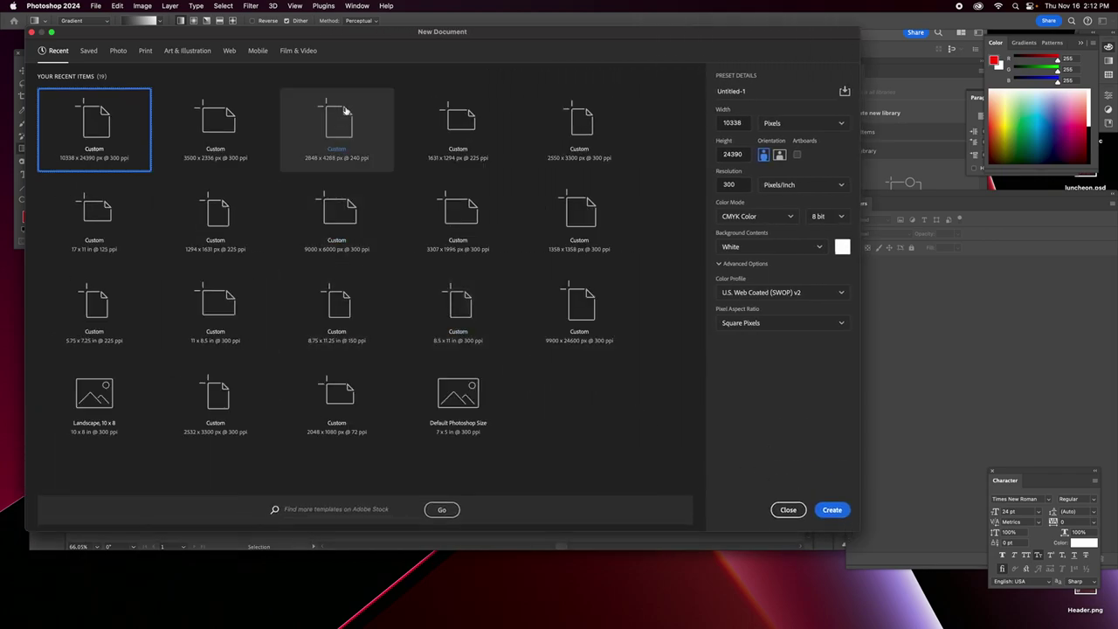
{"action": "left_click", "coordinate": [840, 125]}
{"action": "left_click", "coordinate": [774, 159]}
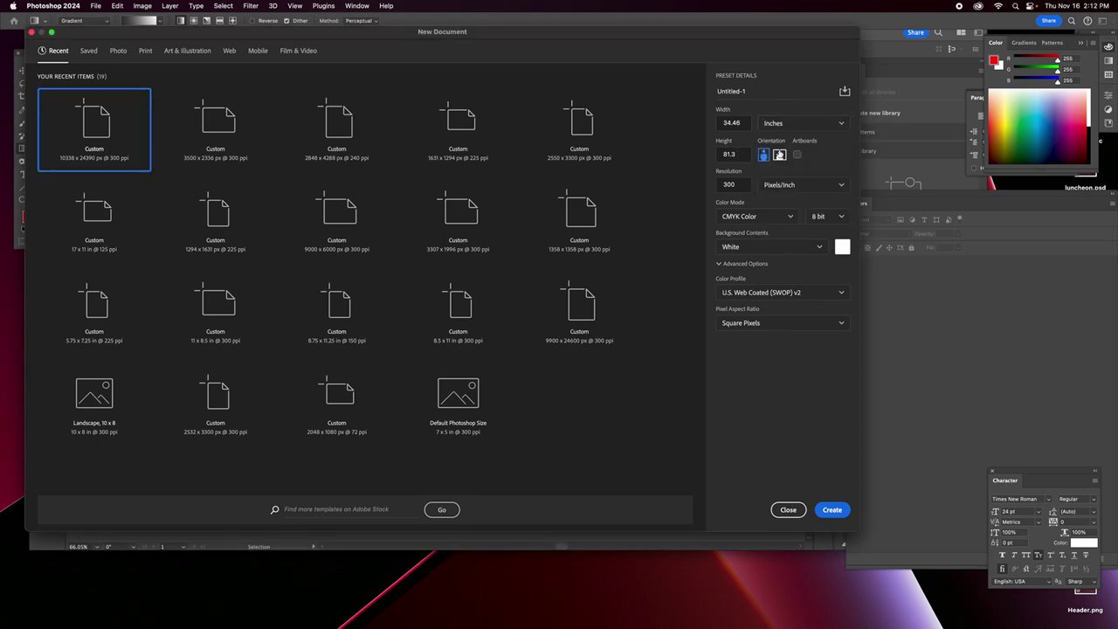
{"action": "double_click", "coordinate": [740, 121]}
{"action": "type", "text": "16.5"}
{"action": "key", "text": "Tab"}
{"action": "type", "text": "4"}
Set the resolution to 250 pixels per inch and the color mode to RGB, and create the document in an enlarged window.
{"action": "left_click_drag", "start_coordinate": [740, 184], "coordinate": [718, 183]}
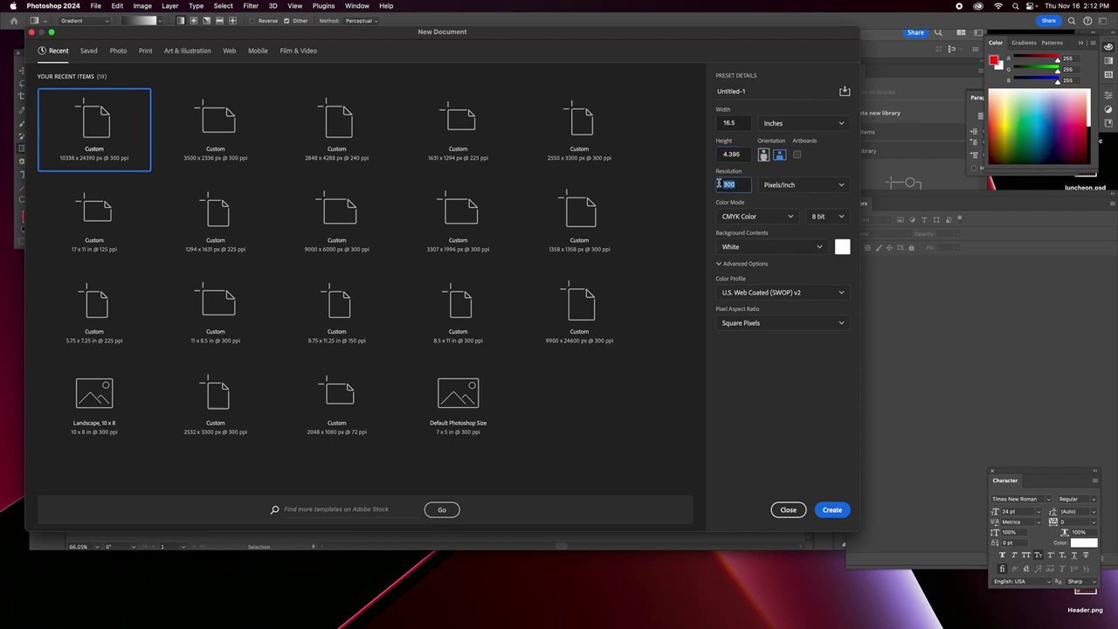
{"action": "type", "text": "250"}
{"action": "left_click", "coordinate": [788, 218]}
{"action": "left_click", "coordinate": [736, 268]}
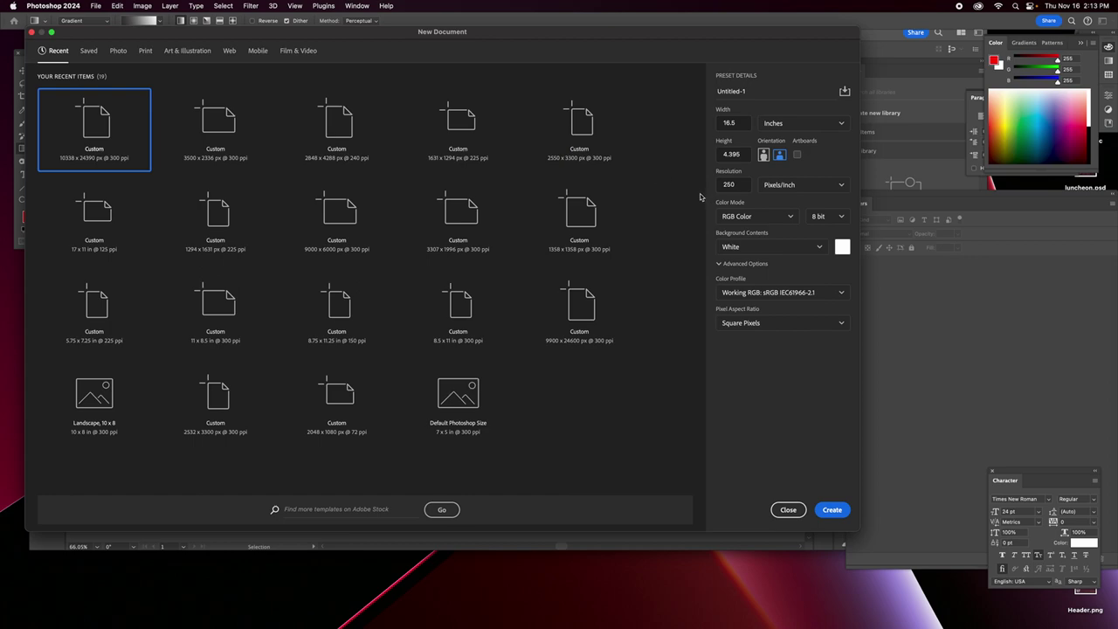
{"action": "left_click", "coordinate": [829, 514]}
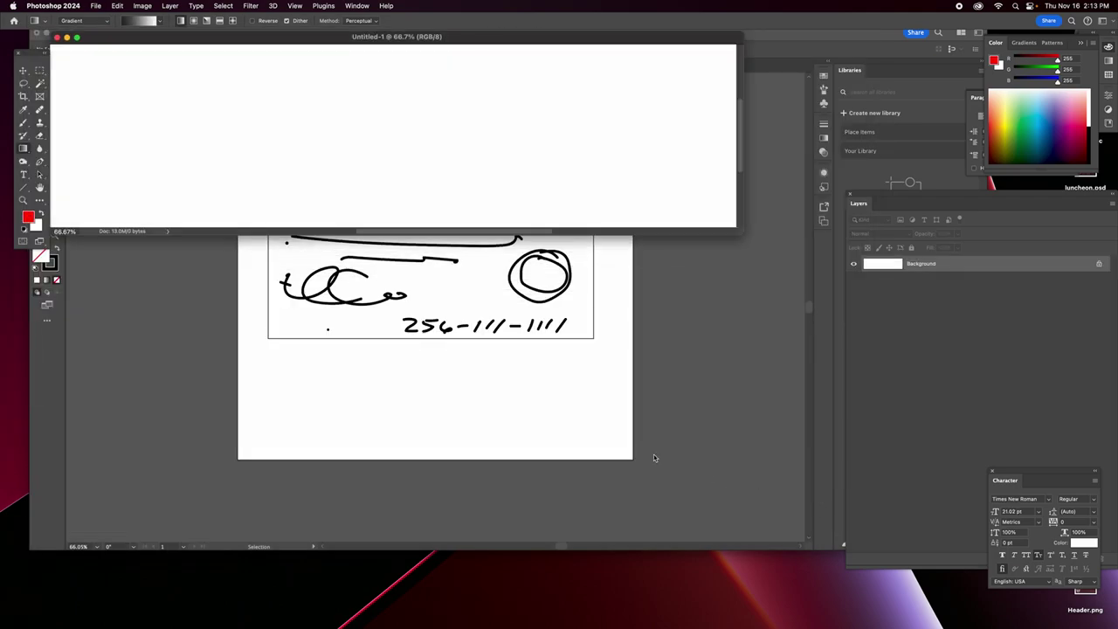
{"action": "left_click_drag", "start_coordinate": [737, 229], "coordinate": [798, 365]}
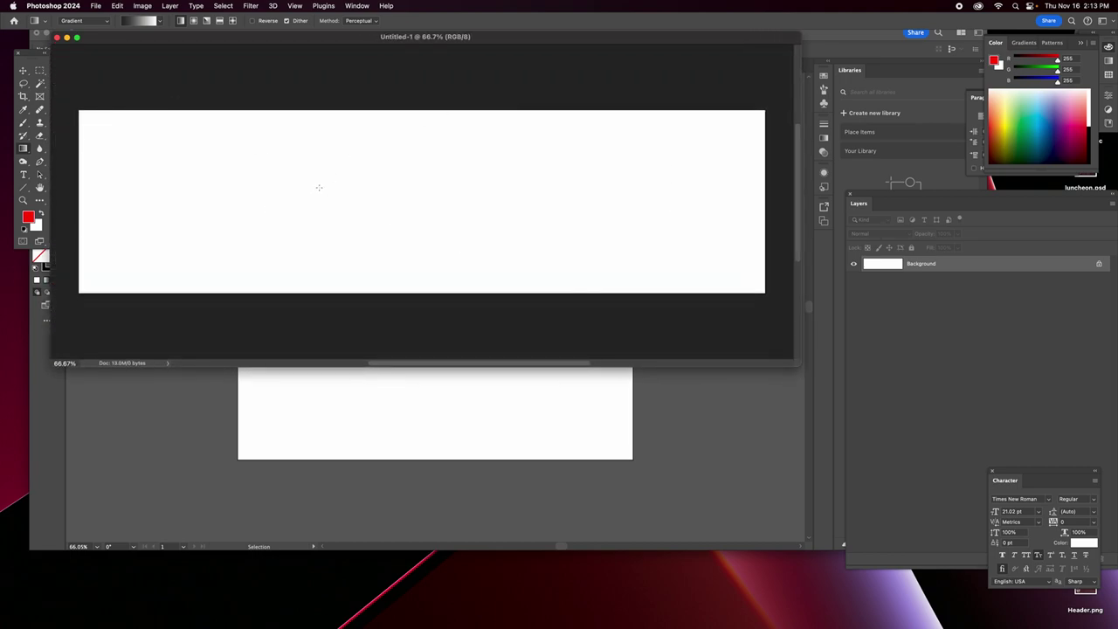
{"action": "left_click_drag", "start_coordinate": [310, 43], "coordinate": [312, 114]}
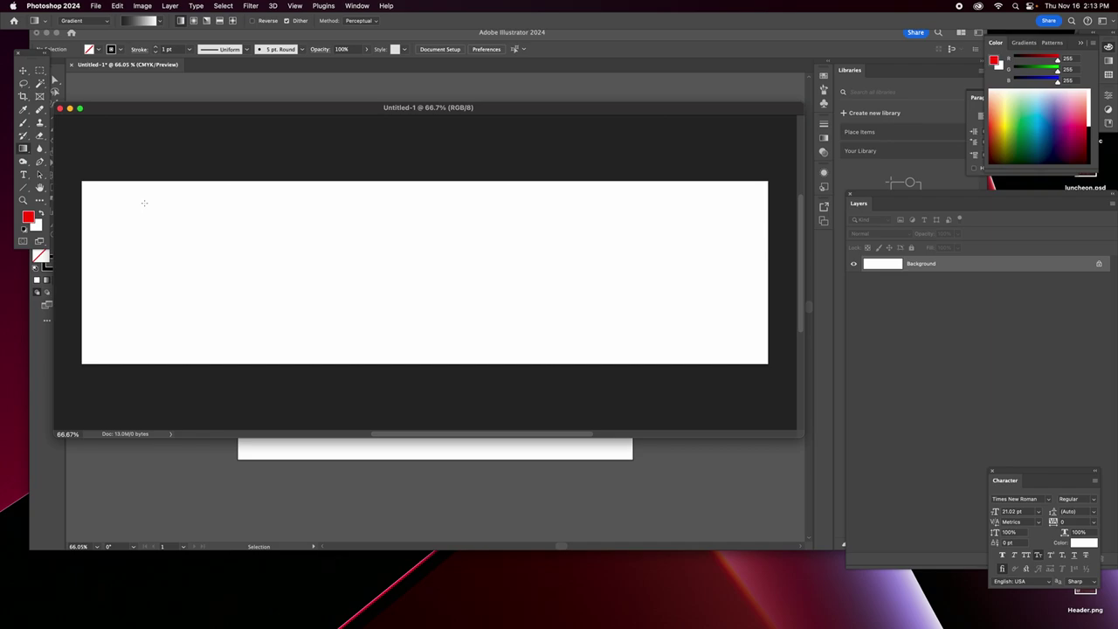
Open the steak photo AdobeStock_570224687.jpeg from the Desktop in its own window and copy it into the blank document as a layer.
{"action": "left_click", "coordinate": [95, 5]}
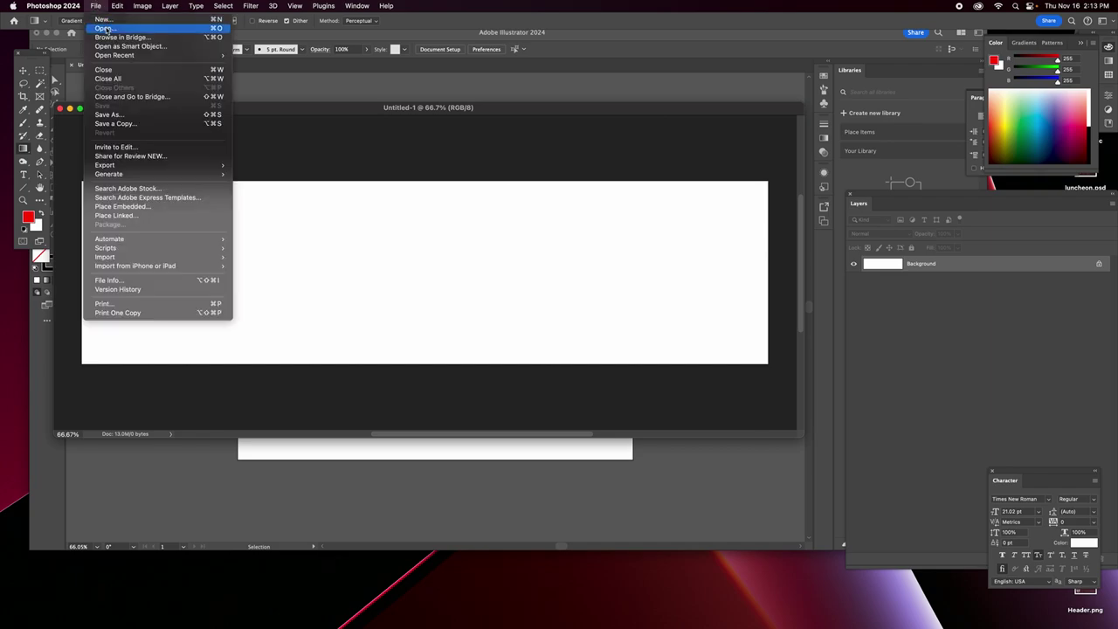
{"action": "left_click", "coordinate": [104, 29]}
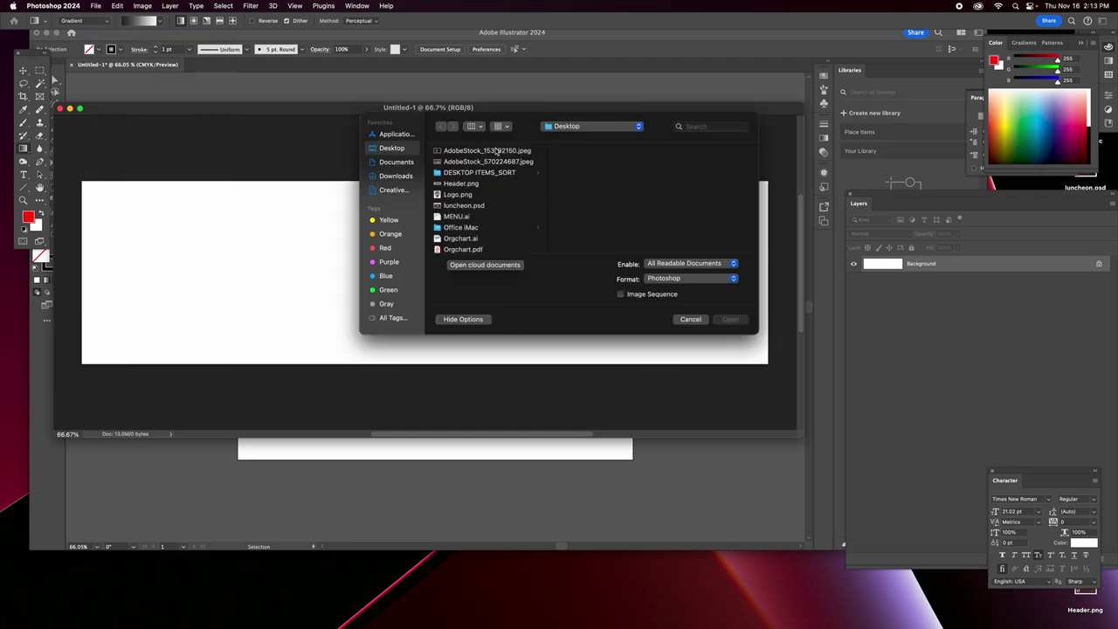
{"action": "left_click", "coordinate": [476, 150]}
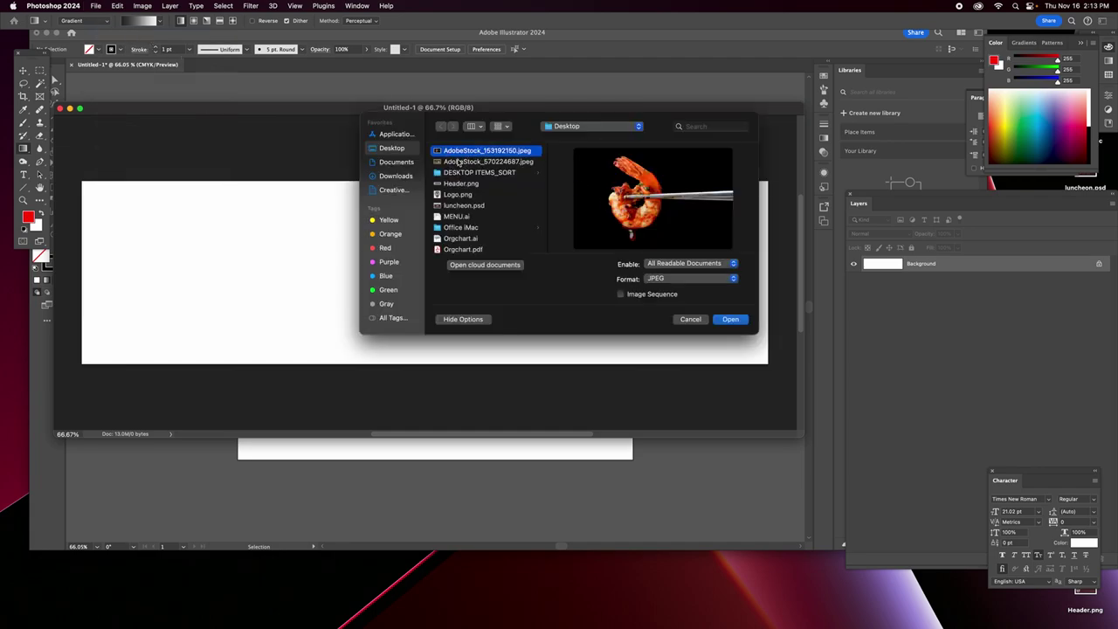
{"action": "left_click", "coordinate": [463, 161]}
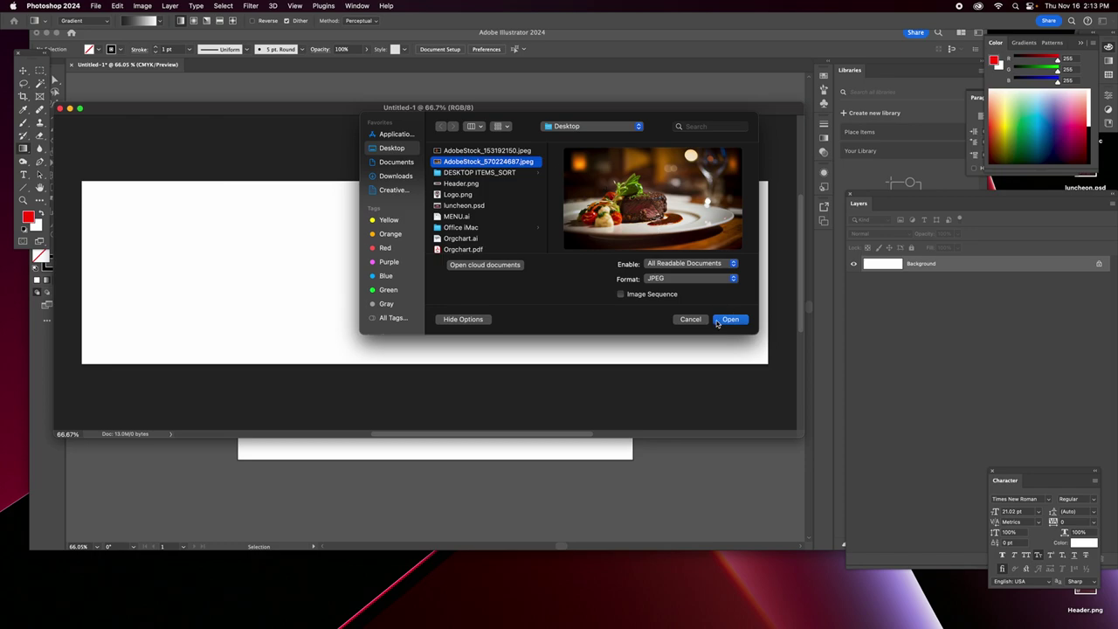
{"action": "left_click", "coordinate": [728, 320]}
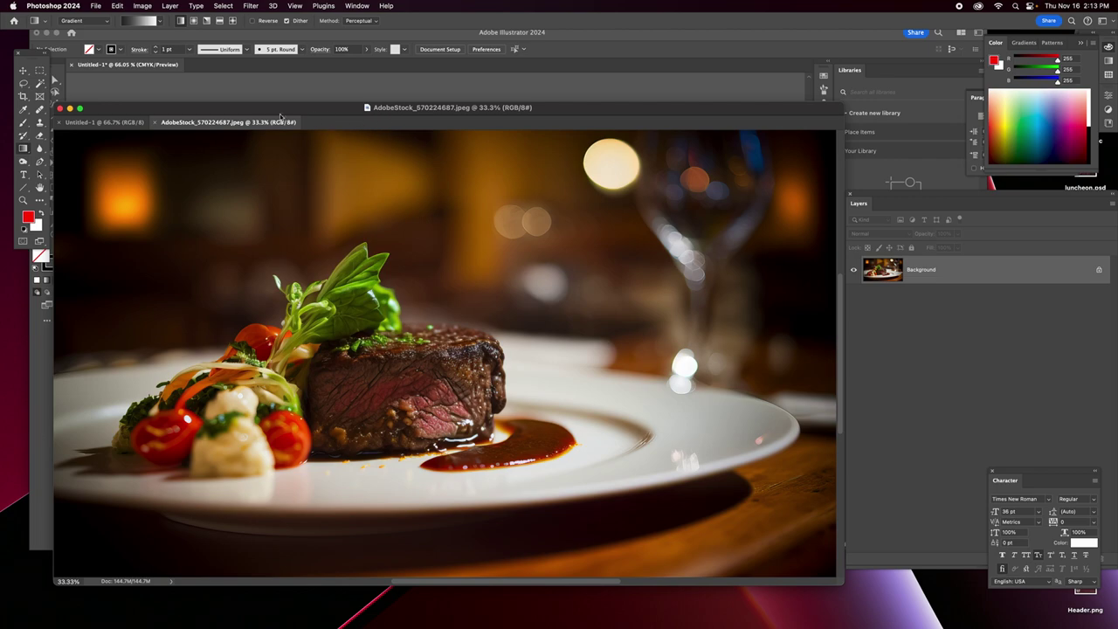
{"action": "left_click_drag", "start_coordinate": [261, 128], "coordinate": [258, 134]}
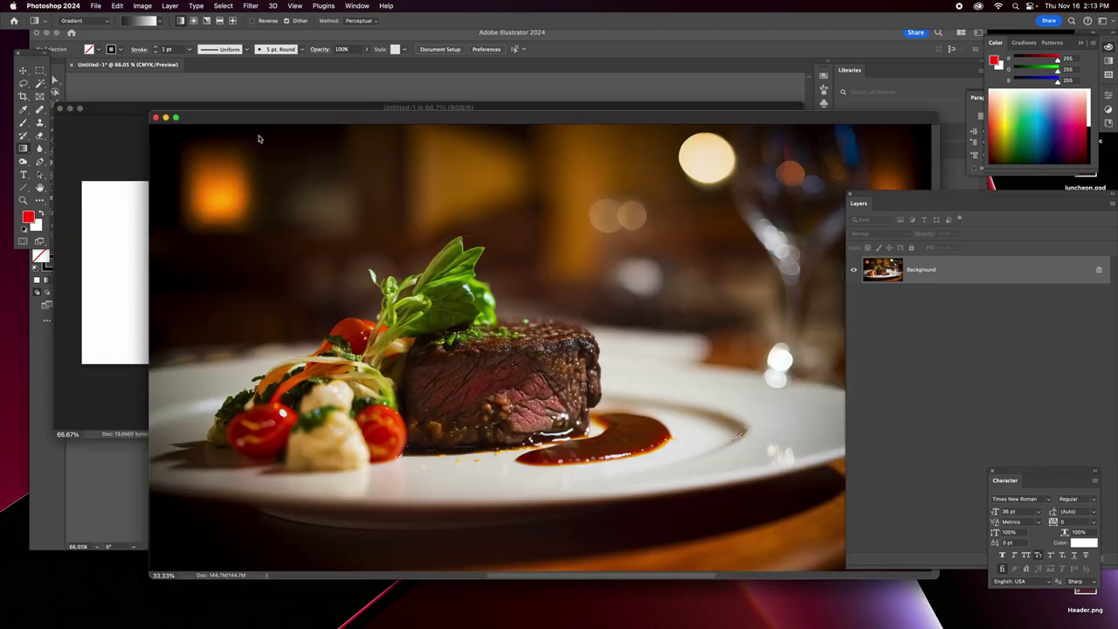
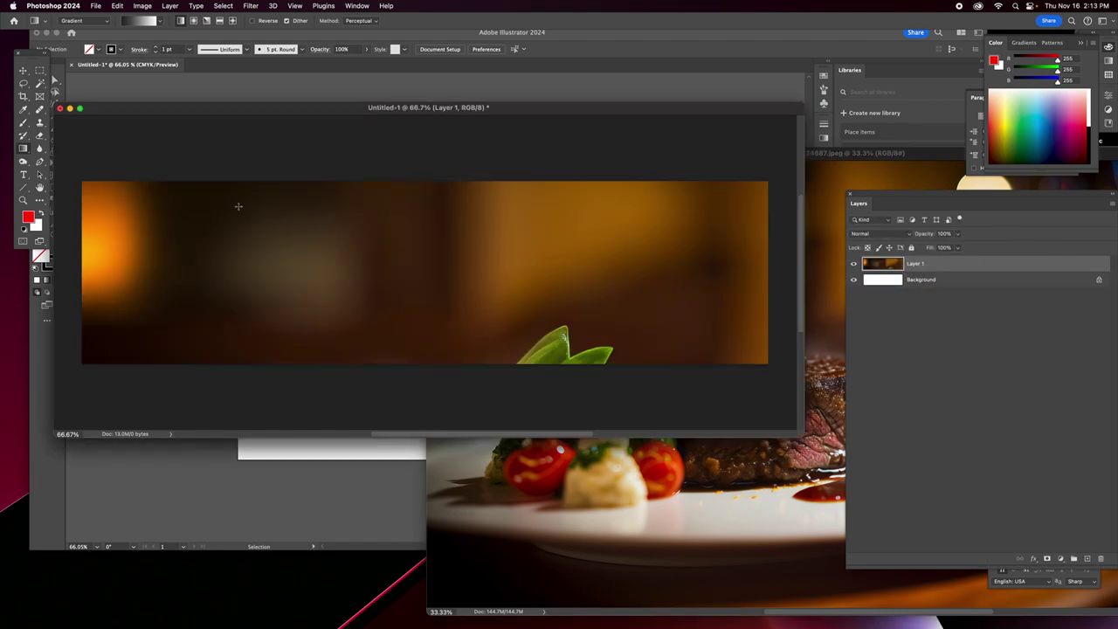
Close the source steak photo and enlarge the banner document's window.
{"action": "left_click", "coordinate": [433, 479]}
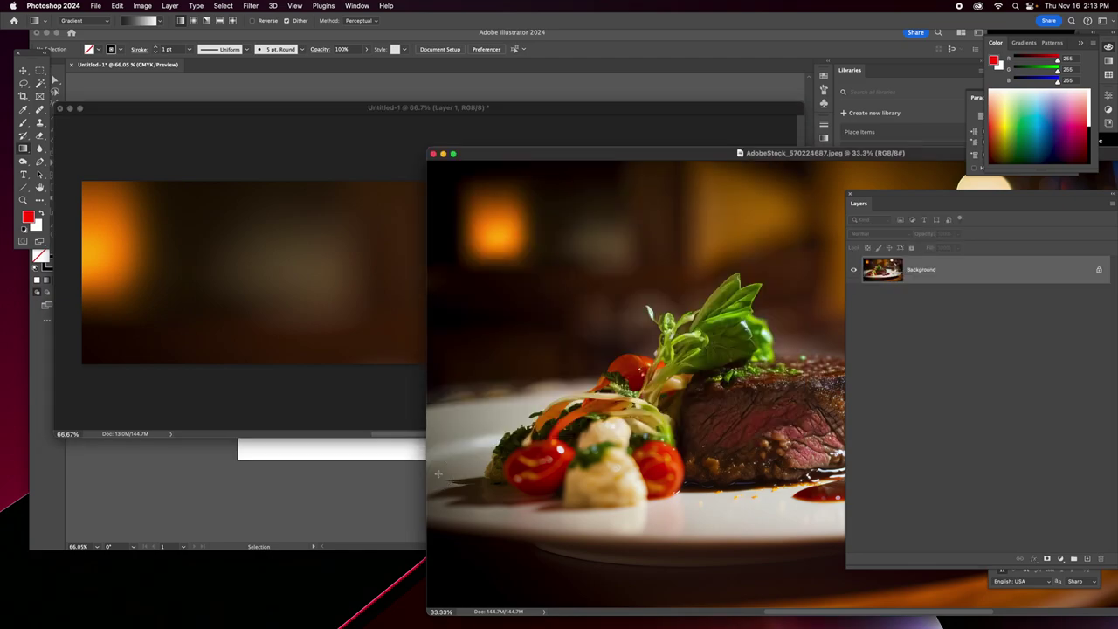
{"action": "left_click", "coordinate": [432, 155]}
{"action": "left_click_drag", "start_coordinate": [801, 437], "coordinate": [895, 490]}
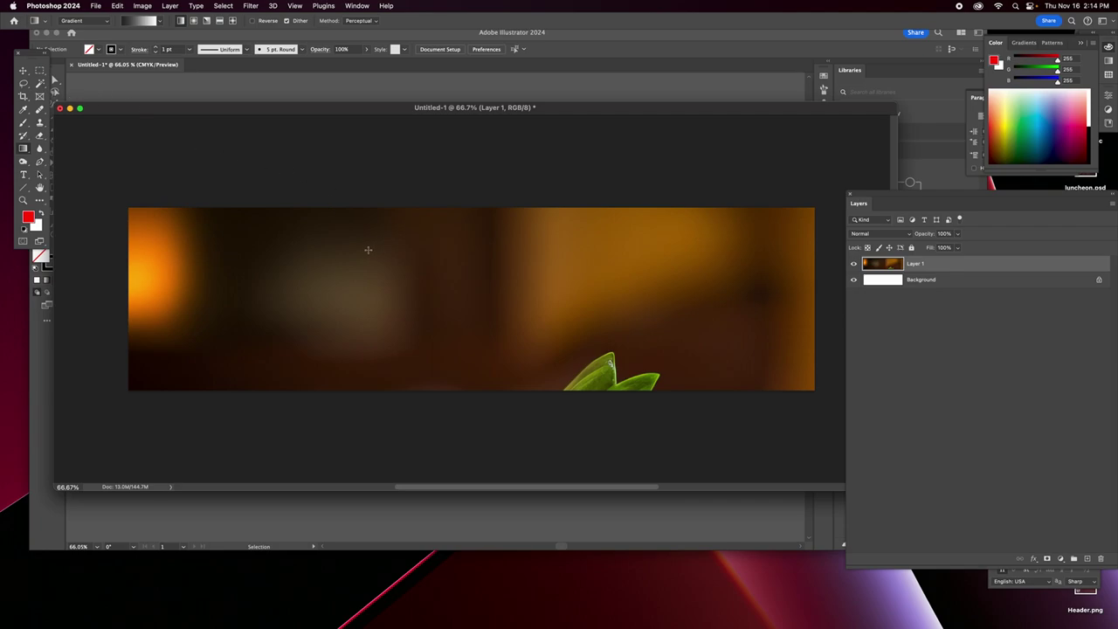
Move the photo layer upward in the banner and reset the foreground and background colors to their defaults.
{"action": "key", "text": "v"}
{"action": "left_click_drag", "start_coordinate": [342, 322], "coordinate": [347, 262]}
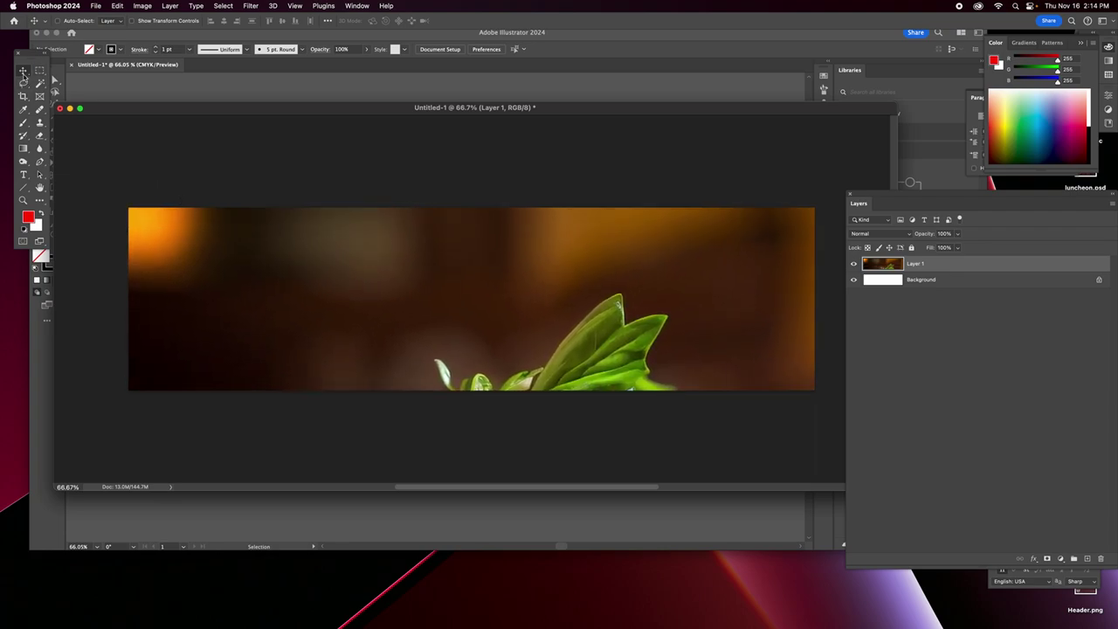
{"action": "key", "text": "d"}
{"action": "left_click_drag", "start_coordinate": [388, 109], "coordinate": [387, 82]}
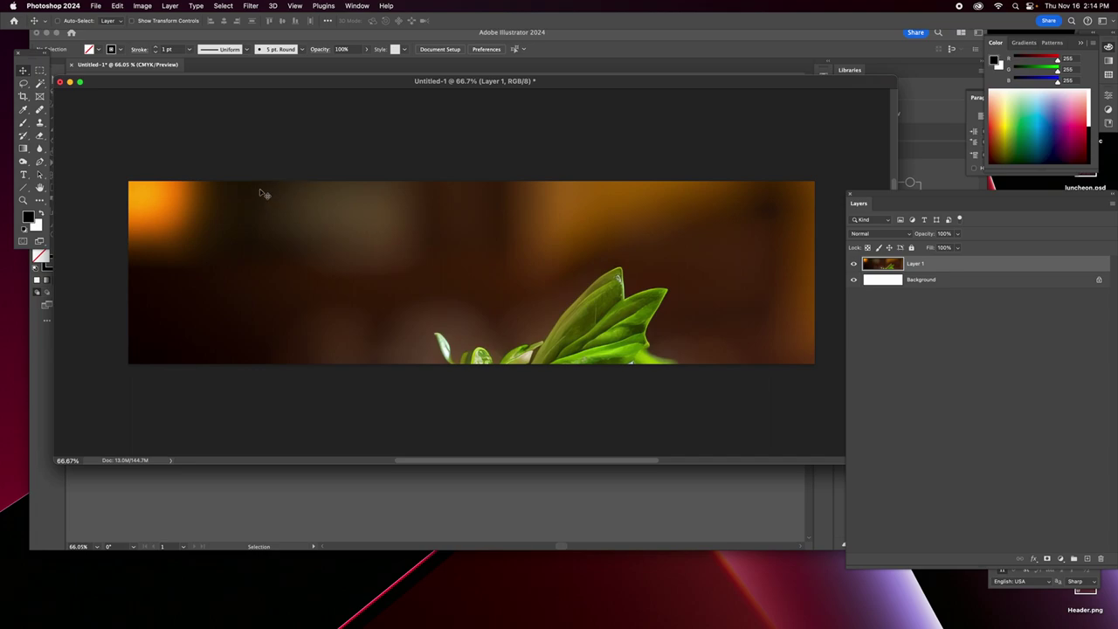
Free-transform the photo layer upward so the steak falls within the banner, moving the Layers panel aside and closing the Swatches panel.
{"action": "key", "text": "super+t"}
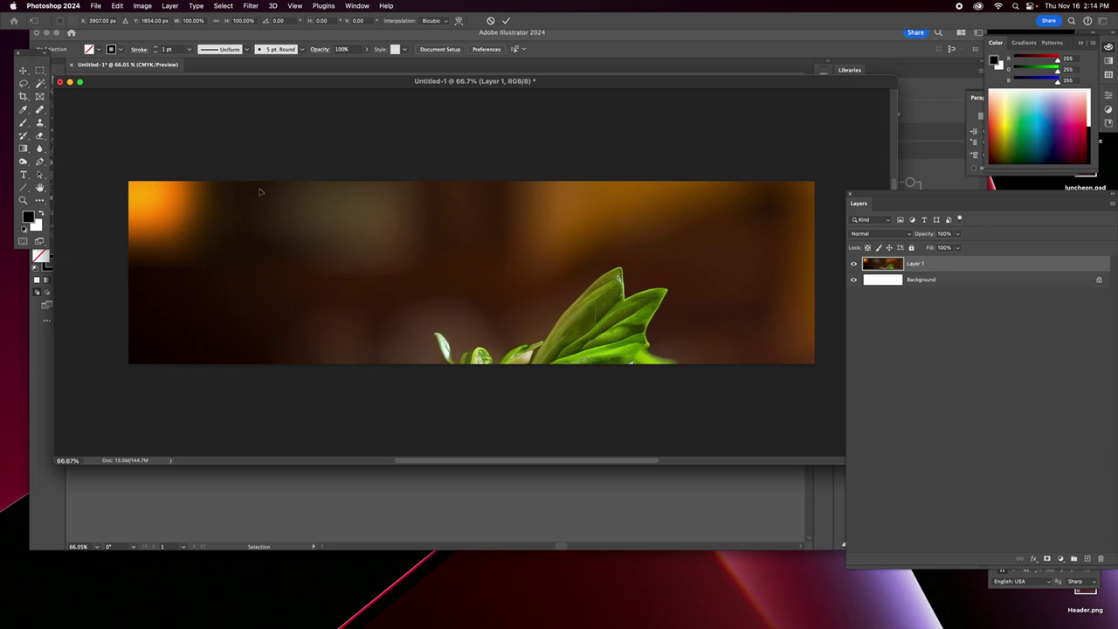
{"action": "key", "text": "super+0"}
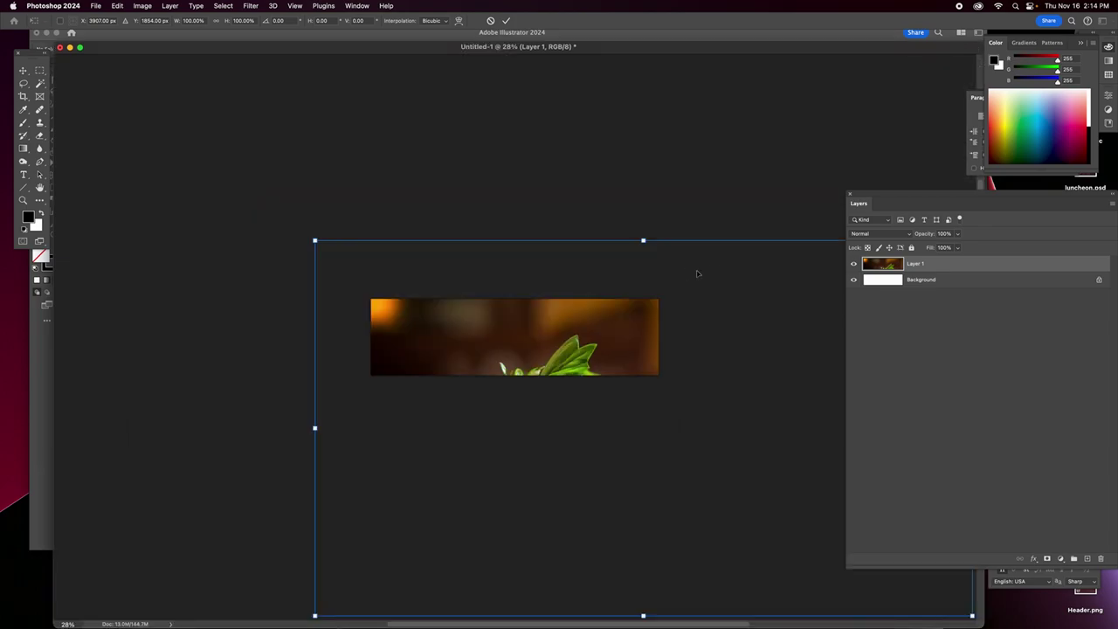
{"action": "left_click_drag", "start_coordinate": [861, 200], "coordinate": [889, 229]}
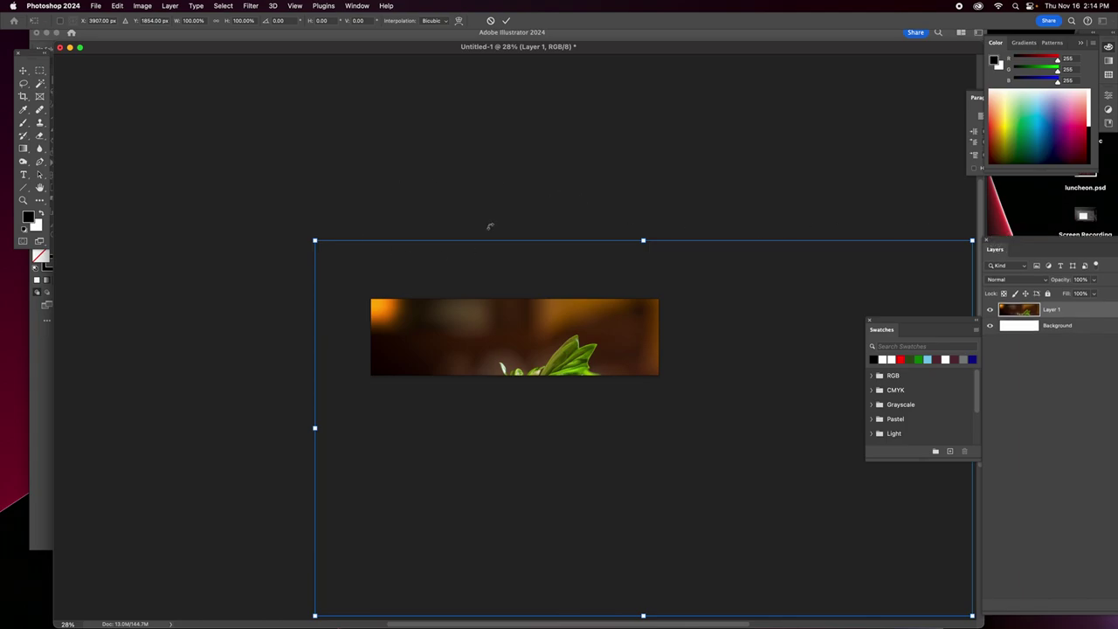
{"action": "left_click_drag", "start_coordinate": [618, 276], "coordinate": [556, 171]}
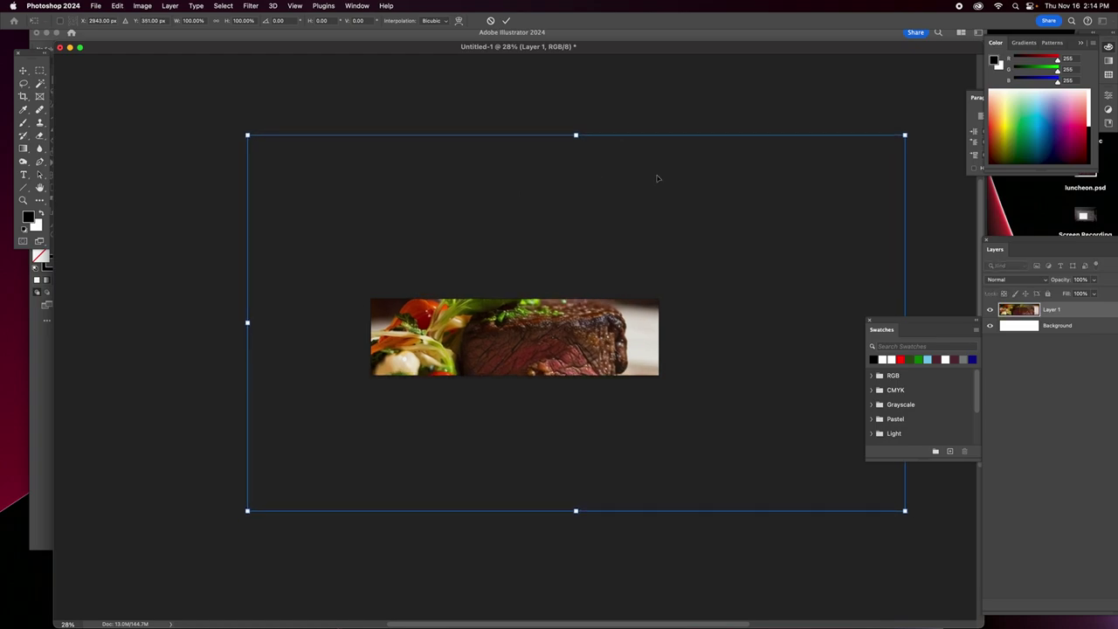
{"action": "left_click", "coordinate": [870, 322]}
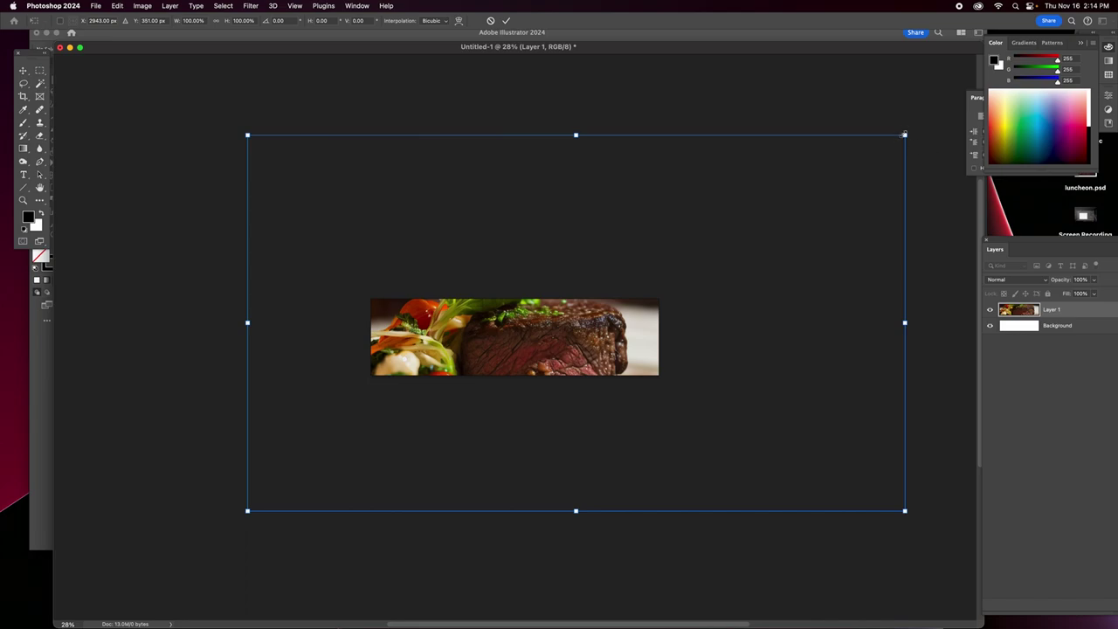
Scale the photo layer down to about 34.5%, place it flush with the banner's left end showing the steak plate, and apply the transform.
{"action": "left_click_drag", "start_coordinate": [904, 136], "coordinate": [644, 225]}
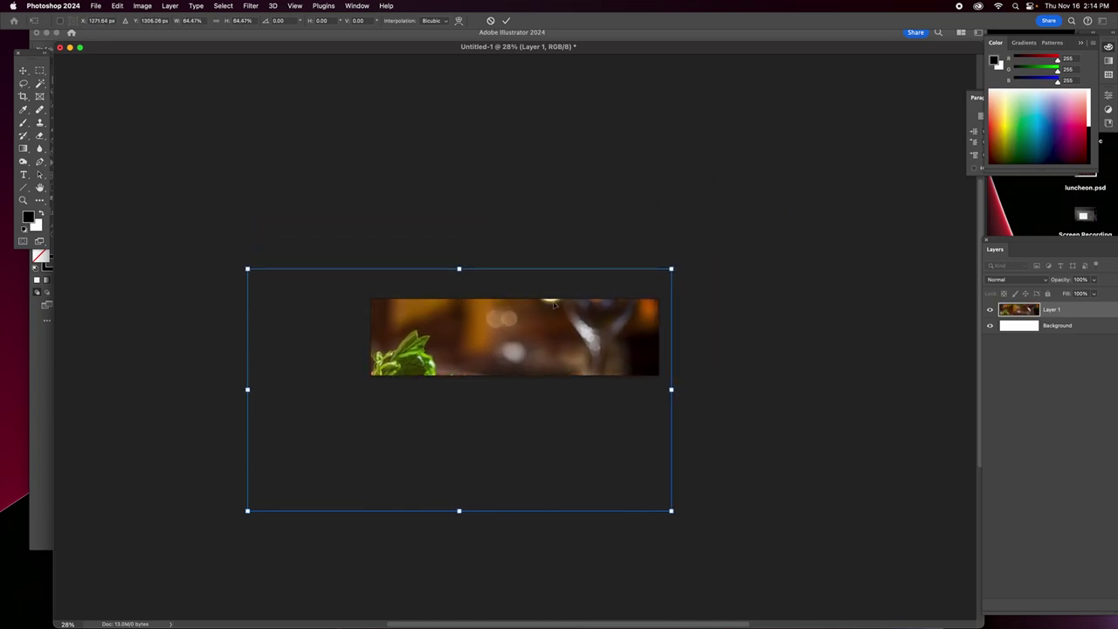
{"action": "left_click_drag", "start_coordinate": [496, 351], "coordinate": [564, 259]}
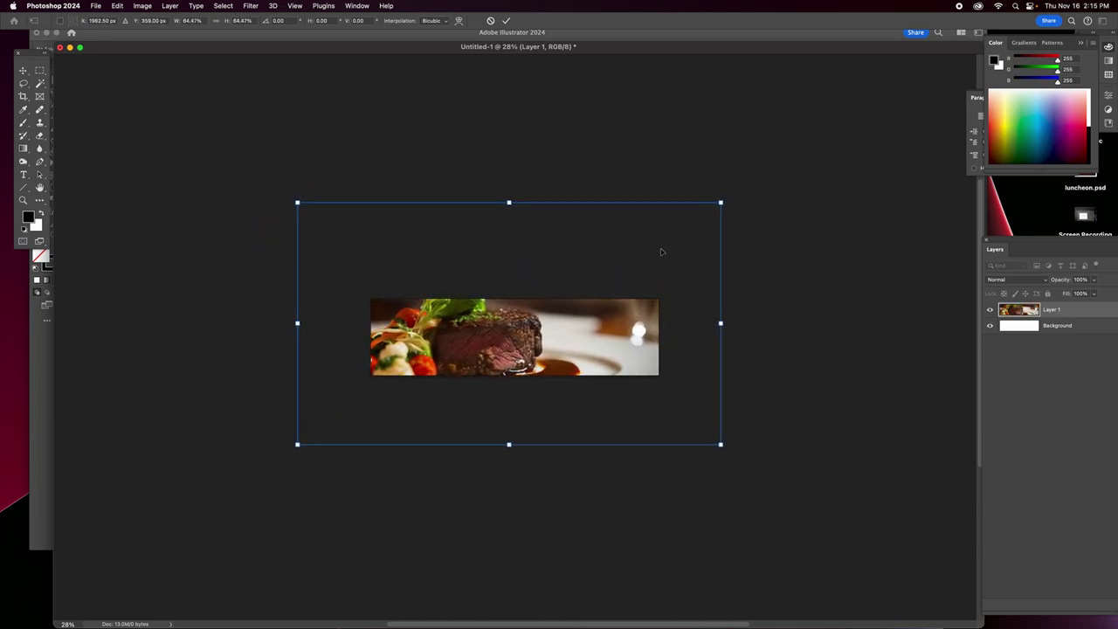
{"action": "left_click_drag", "start_coordinate": [666, 239], "coordinate": [716, 221]}
{"action": "left_click_drag", "start_coordinate": [769, 184], "coordinate": [594, 270]}
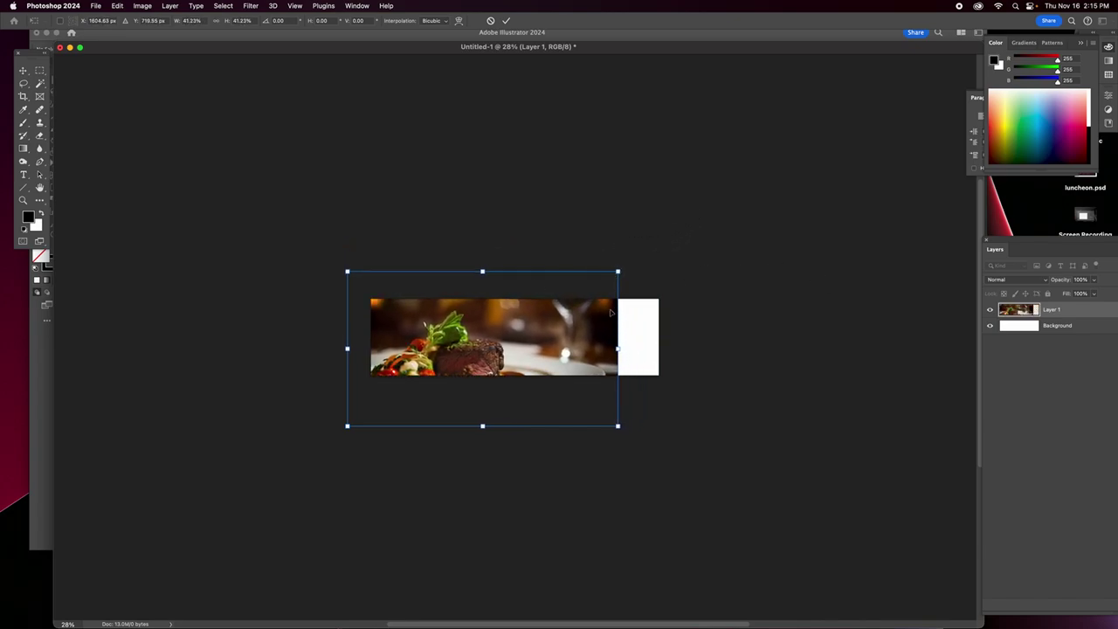
{"action": "left_click_drag", "start_coordinate": [559, 352], "coordinate": [569, 328]}
{"action": "left_click_drag", "start_coordinate": [629, 248], "coordinate": [585, 273]}
{"action": "left_click_drag", "start_coordinate": [516, 346], "coordinate": [528, 338]}
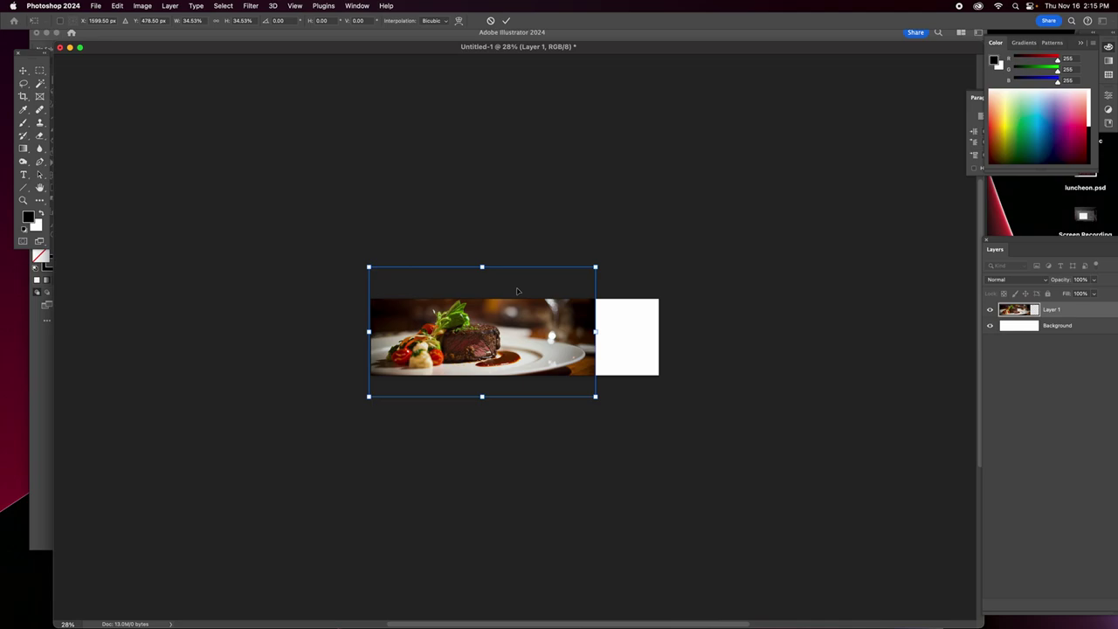
{"action": "key", "text": "Return"}
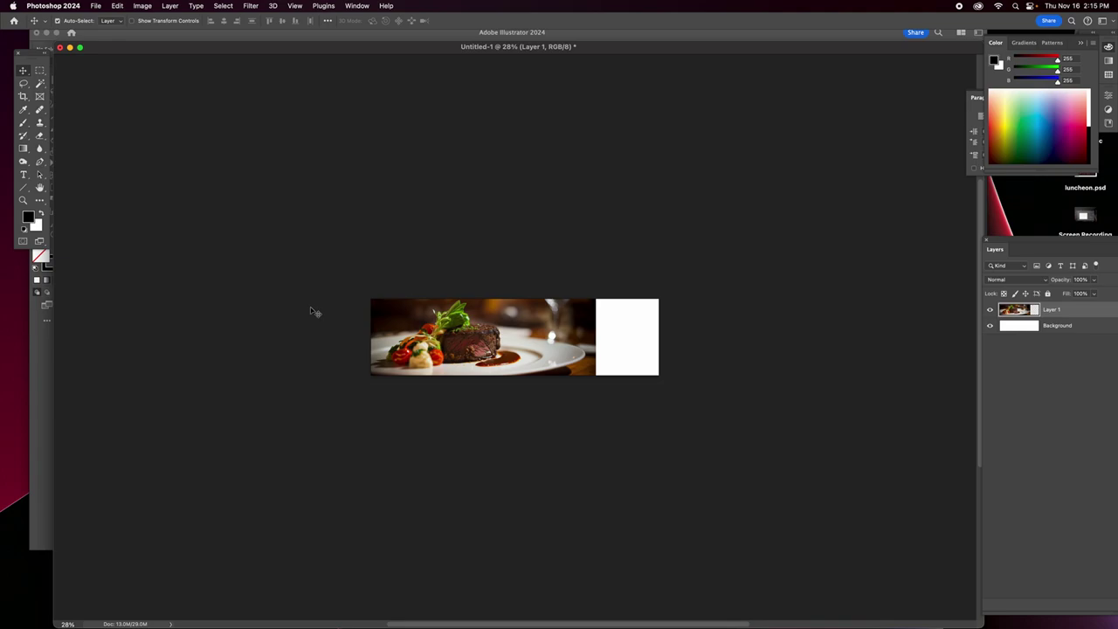
Zoom the banner in to 66.7% and hide Illustrator from behind the document window.
{"action": "key", "text": "super+equal"}
{"action": "key", "text": "super+equal"}
{"action": "key", "text": "super+equal"}
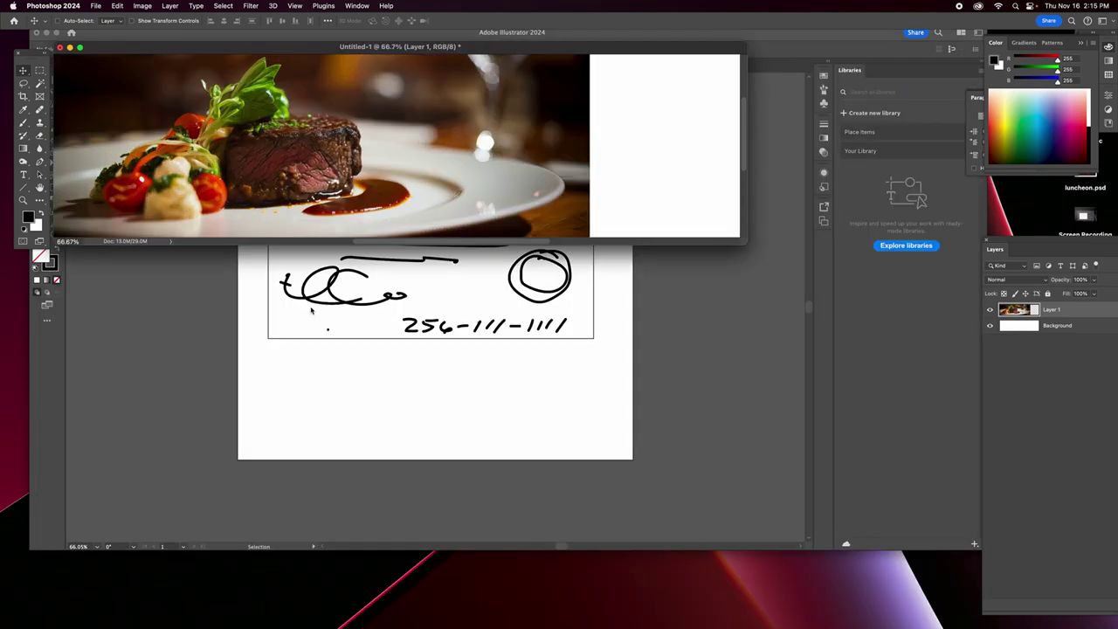
{"action": "left_click_drag", "start_coordinate": [741, 238], "coordinate": [766, 322]}
{"action": "left_click", "coordinate": [599, 416]}
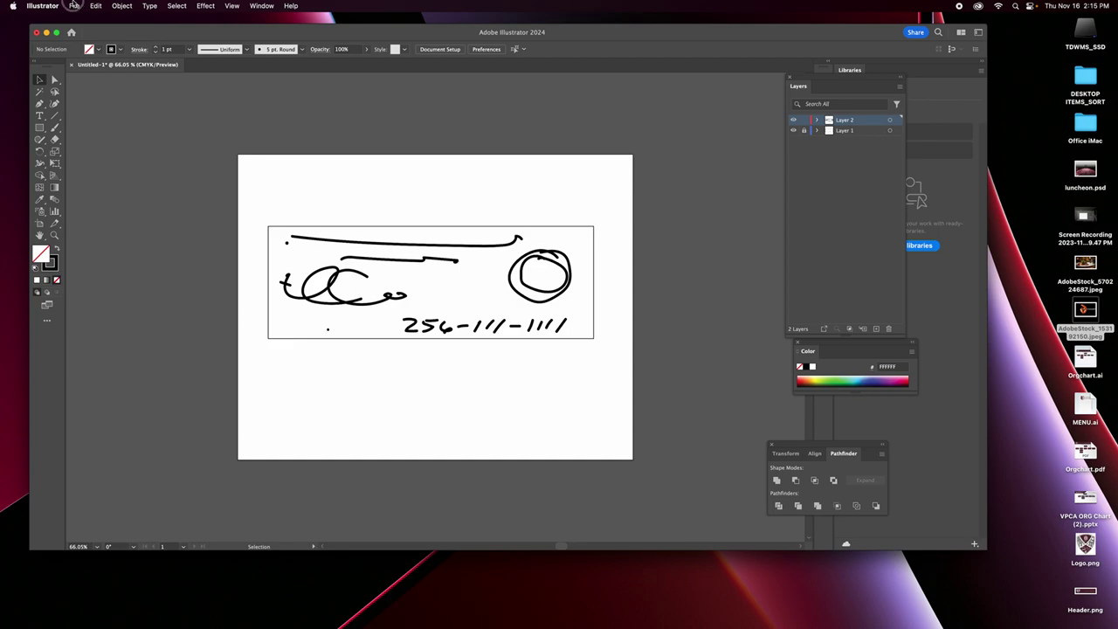
{"action": "left_click", "coordinate": [75, 5]}
{"action": "mouse_move", "coordinate": [42, 6]}
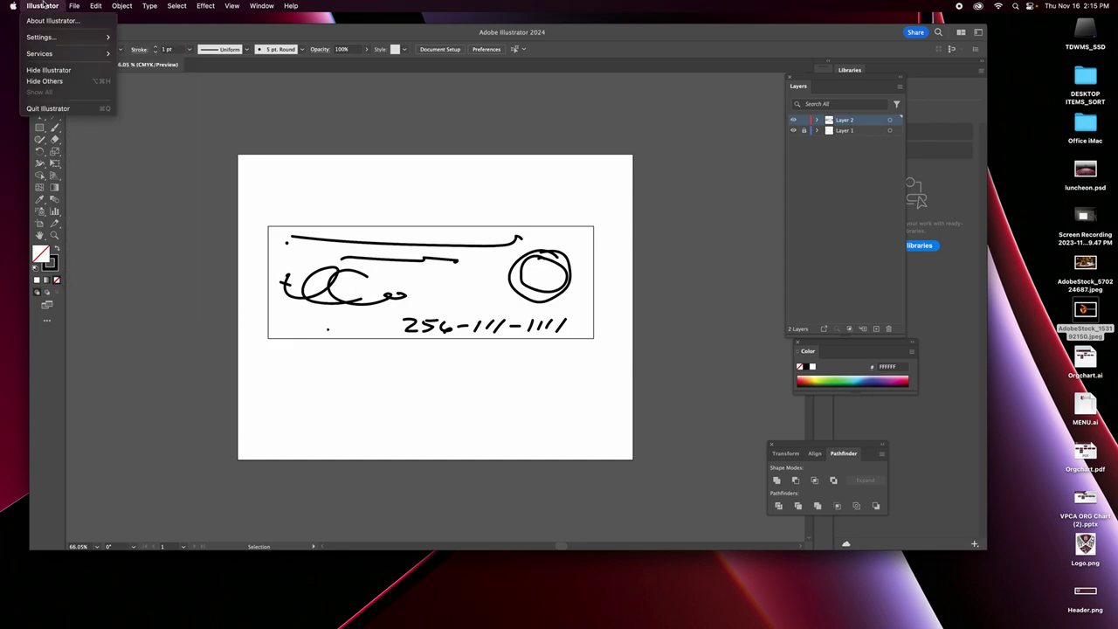
{"action": "left_click", "coordinate": [39, 70]}
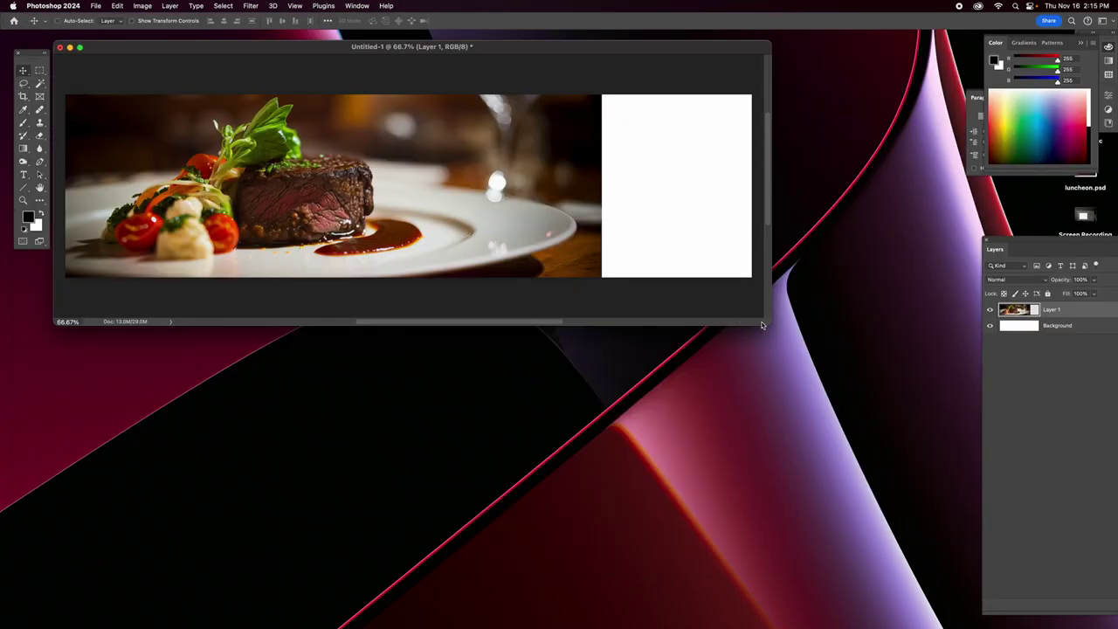
Enlarge the banner's window so canvas space surrounds the whole image, and move the Layers panel close to it.
{"action": "left_click_drag", "start_coordinate": [766, 324], "coordinate": [887, 463]}
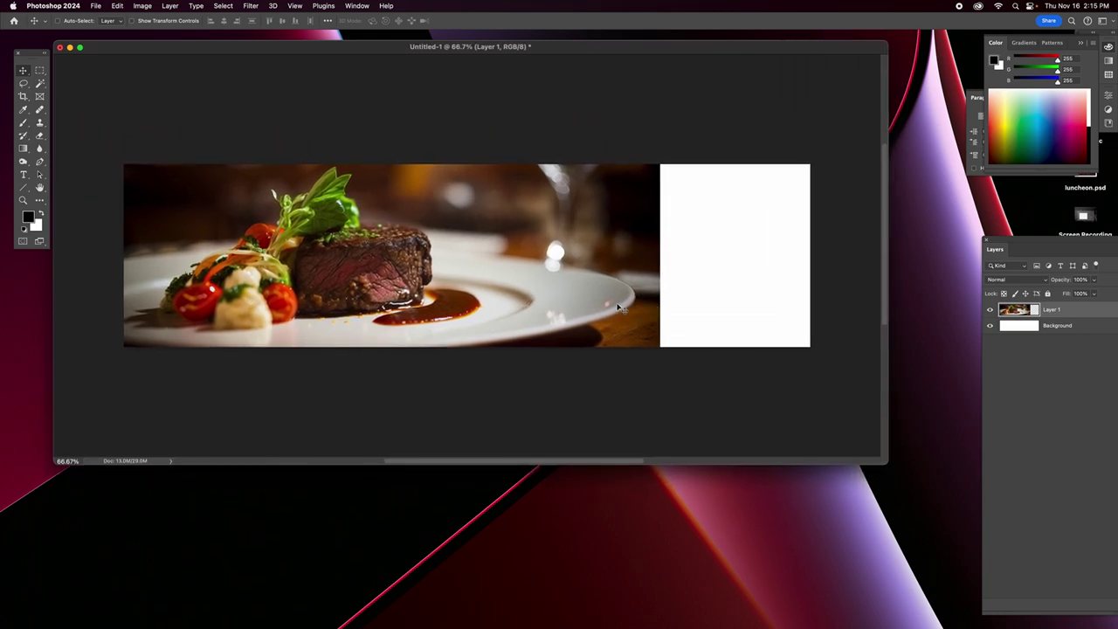
{"action": "left_click_drag", "start_coordinate": [323, 47], "coordinate": [311, 61]}
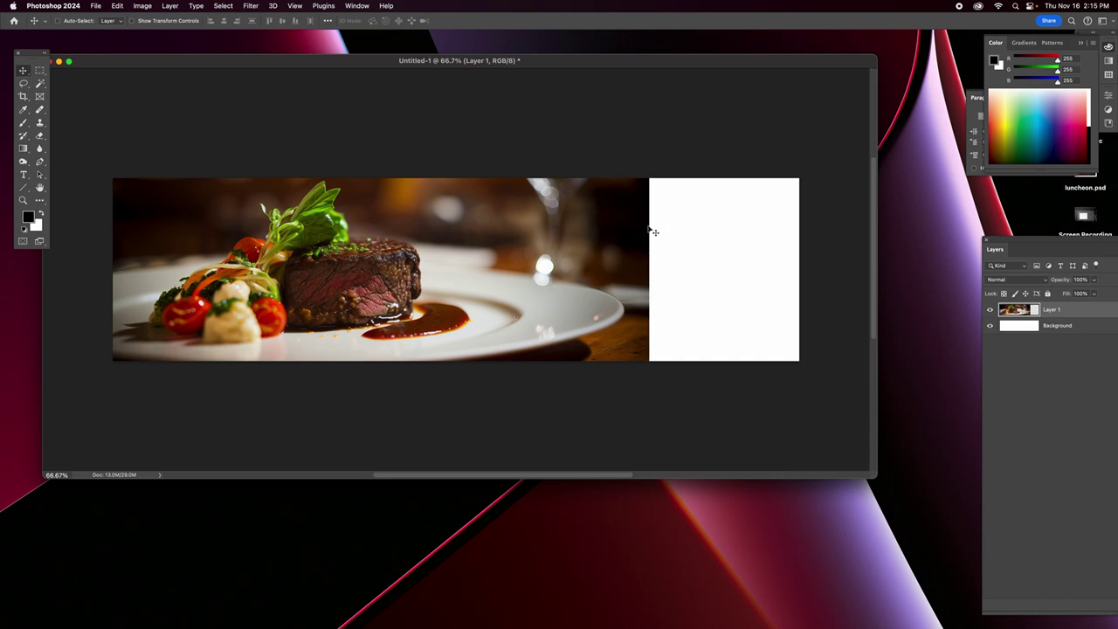
{"action": "left_click", "coordinate": [1019, 244]}
{"action": "left_click_drag", "start_coordinate": [1019, 244], "coordinate": [852, 98]}
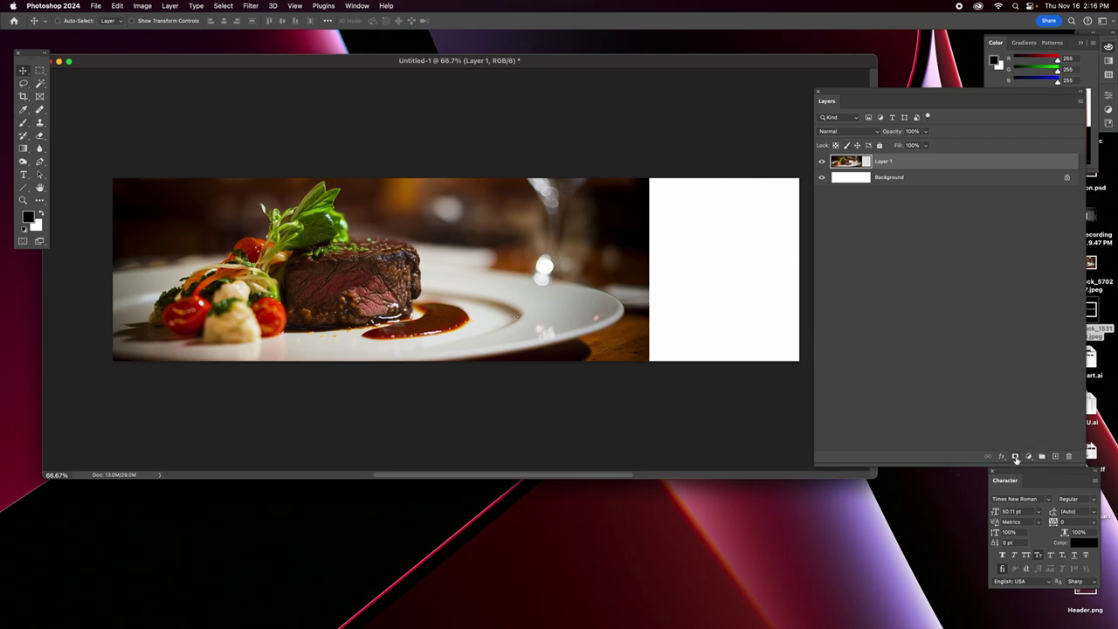
Add a layer mask and a vector mask to Layer 1.
{"action": "left_click", "coordinate": [1015, 456]}
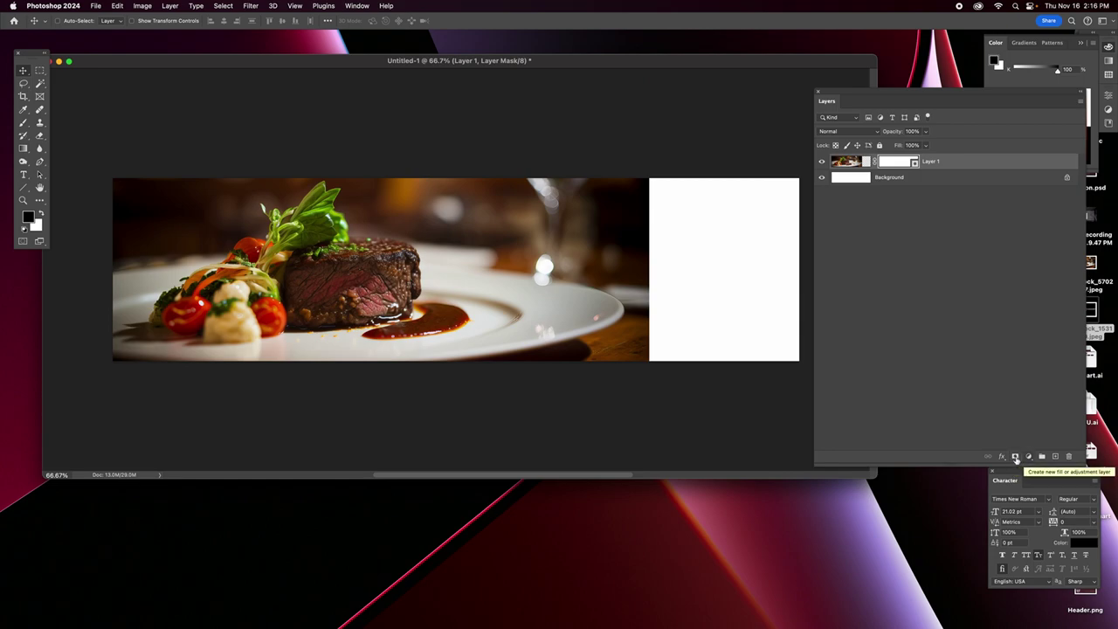
{"action": "left_click", "coordinate": [1014, 456]}
{"action": "left_click", "coordinate": [1002, 456]}
{"action": "left_click", "coordinate": [1004, 457]}
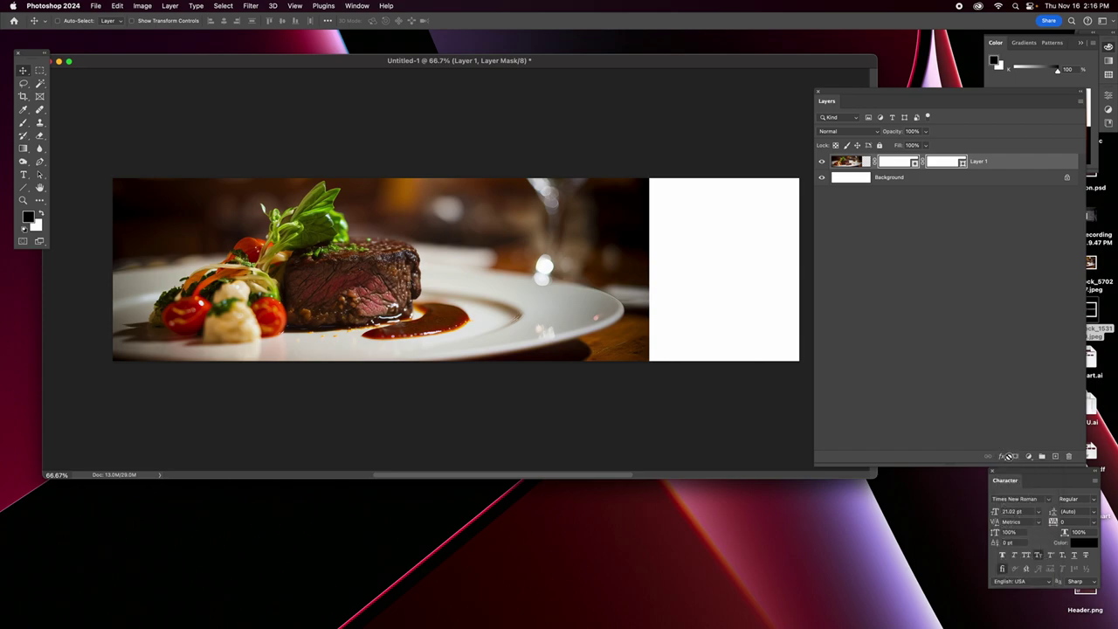
{"action": "left_click", "coordinate": [1002, 456]}
{"action": "left_click", "coordinate": [1003, 456]}
Delete the vector mask and the layer mask from Layer 1 without applying them to the photo.
{"action": "left_click", "coordinate": [959, 162]}
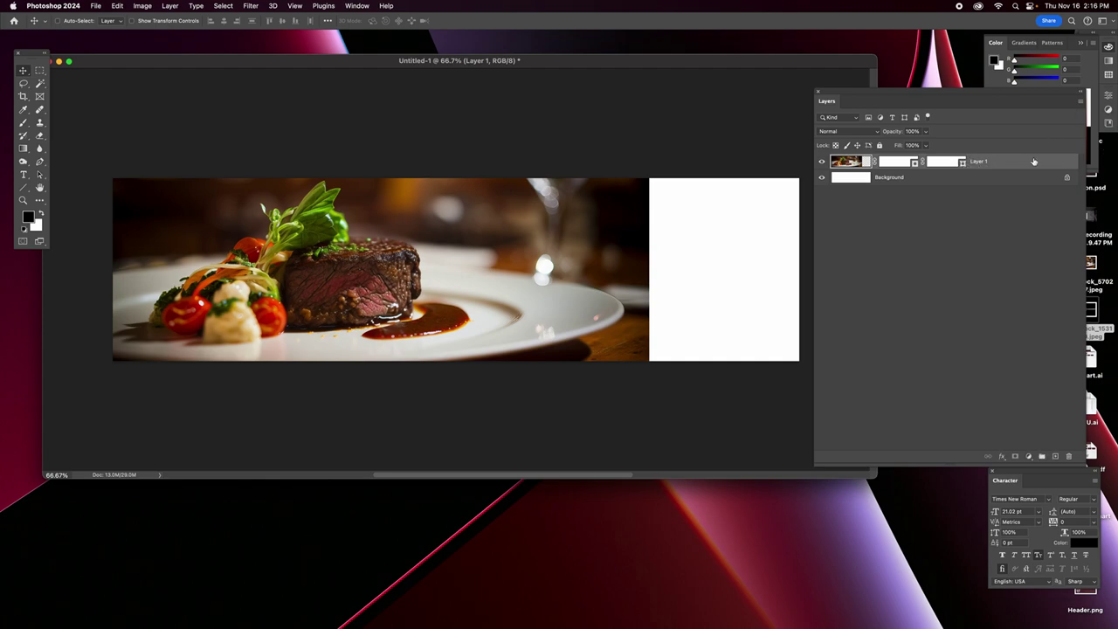
{"action": "left_click_drag", "start_coordinate": [950, 161], "coordinate": [1062, 463]}
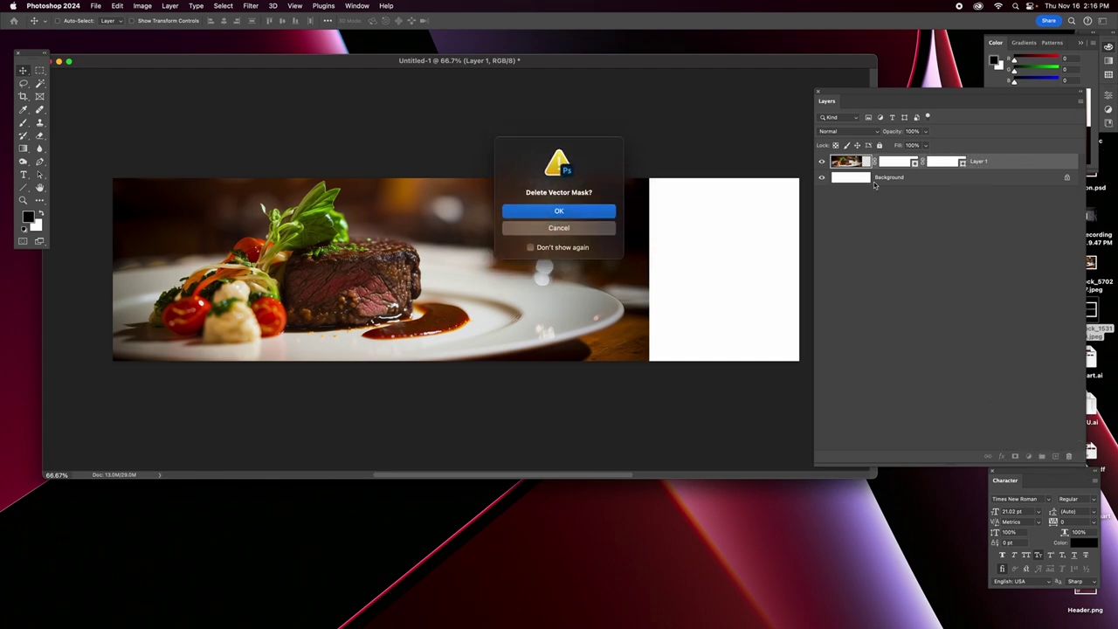
{"action": "left_click", "coordinate": [560, 213]}
{"action": "left_click_drag", "start_coordinate": [897, 161], "coordinate": [1068, 455]}
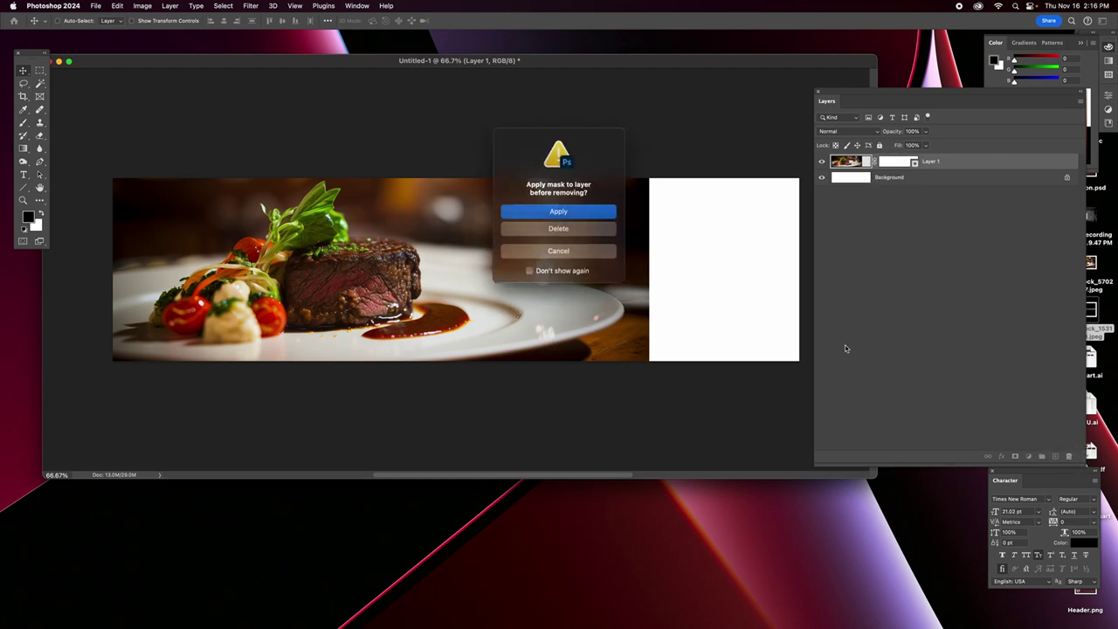
{"action": "left_click", "coordinate": [558, 229]}
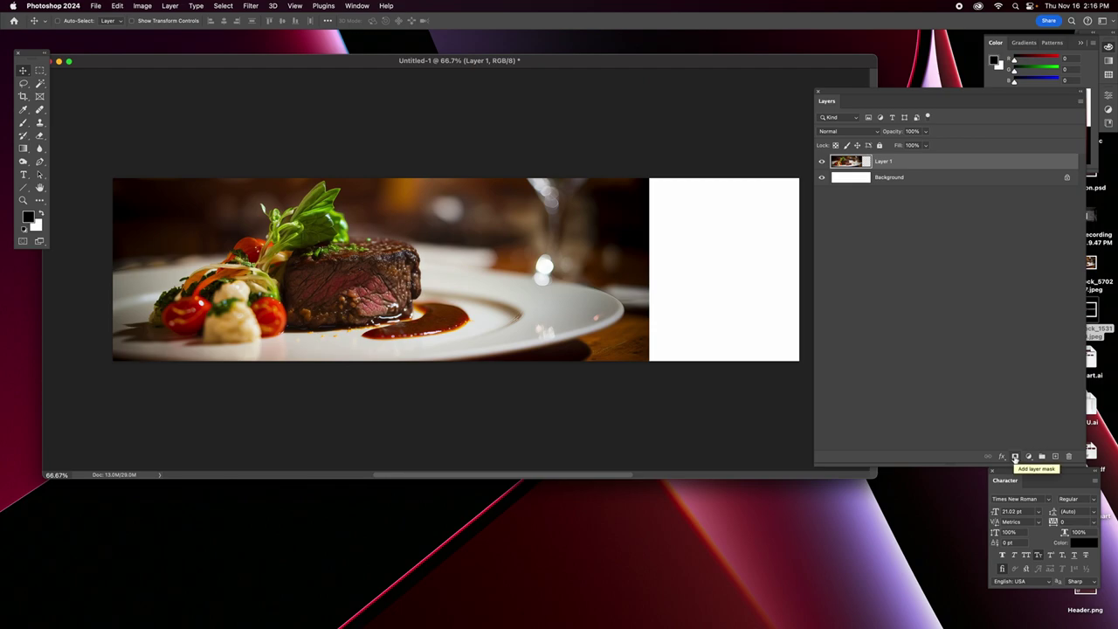
Add a layer mask to Layer 1 and try fading the photo's right edge with the Gradient tool.
{"action": "left_click", "coordinate": [1015, 457]}
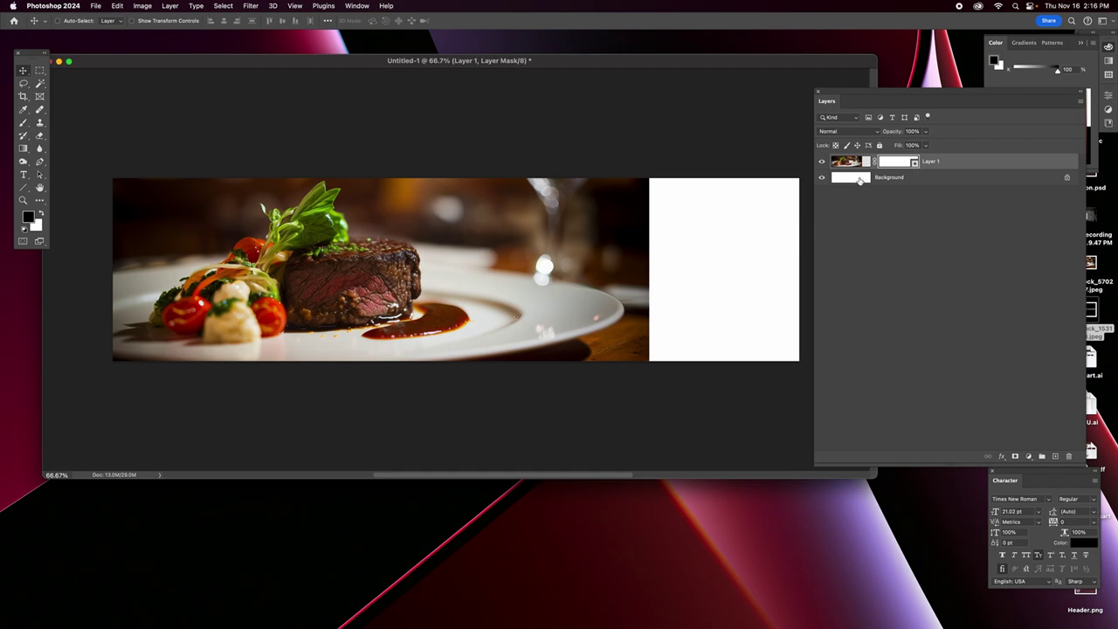
{"action": "left_click", "coordinate": [22, 148]}
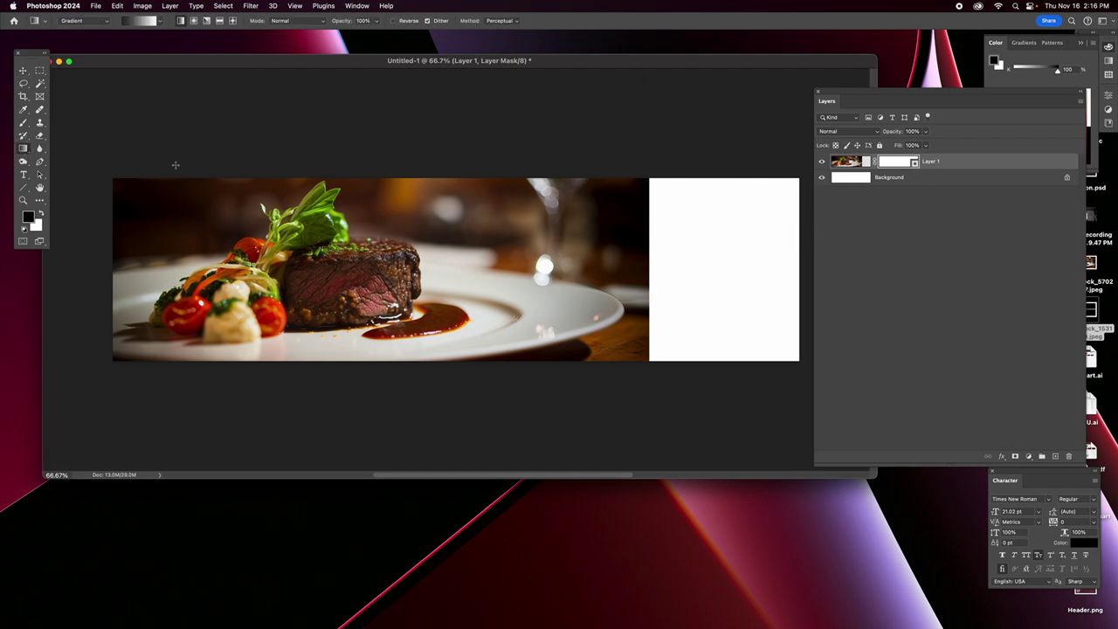
{"action": "left_click_drag", "start_coordinate": [565, 272], "coordinate": [541, 274]}
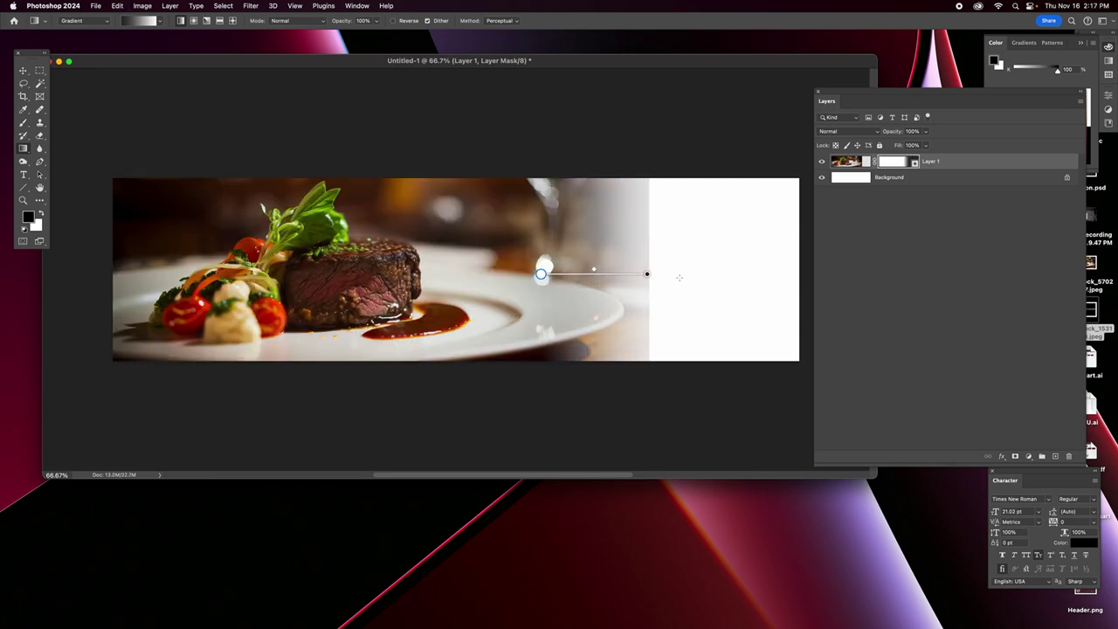
{"action": "left_click", "coordinate": [678, 276]}
{"action": "mouse_move", "coordinate": [608, 277]}
{"action": "left_mouse_down"}
{"action": "mouse_move", "coordinate": [677, 277]}
{"action": "mouse_move", "coordinate": [593, 276]}
{"action": "mouse_move", "coordinate": [629, 282]}
{"action": "left_mouse_up"}
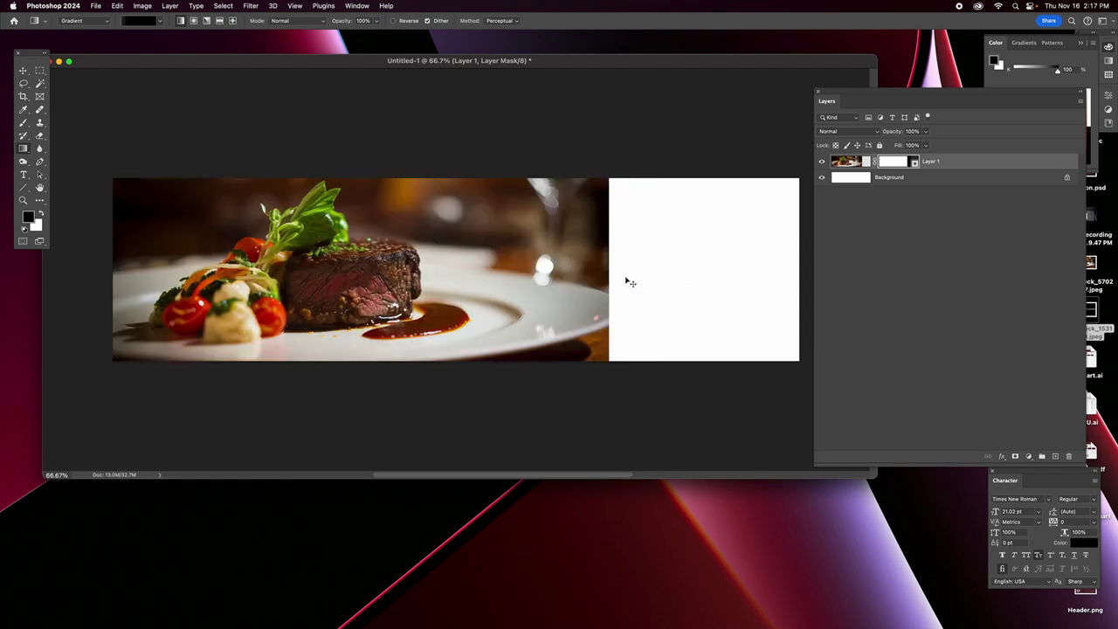
{"action": "left_click_drag", "start_coordinate": [637, 282], "coordinate": [690, 289]}
Undo the trial gradients and the layer mask on Layer 1.
{"action": "key", "text": "ctrl+z"}
{"action": "key", "text": "ctrl+z"}
{"action": "key", "text": "ctrl+z"}
{"action": "left_click_drag", "start_coordinate": [760, 286], "coordinate": [654, 274]}
{"action": "key", "text": "ctrl+z"}
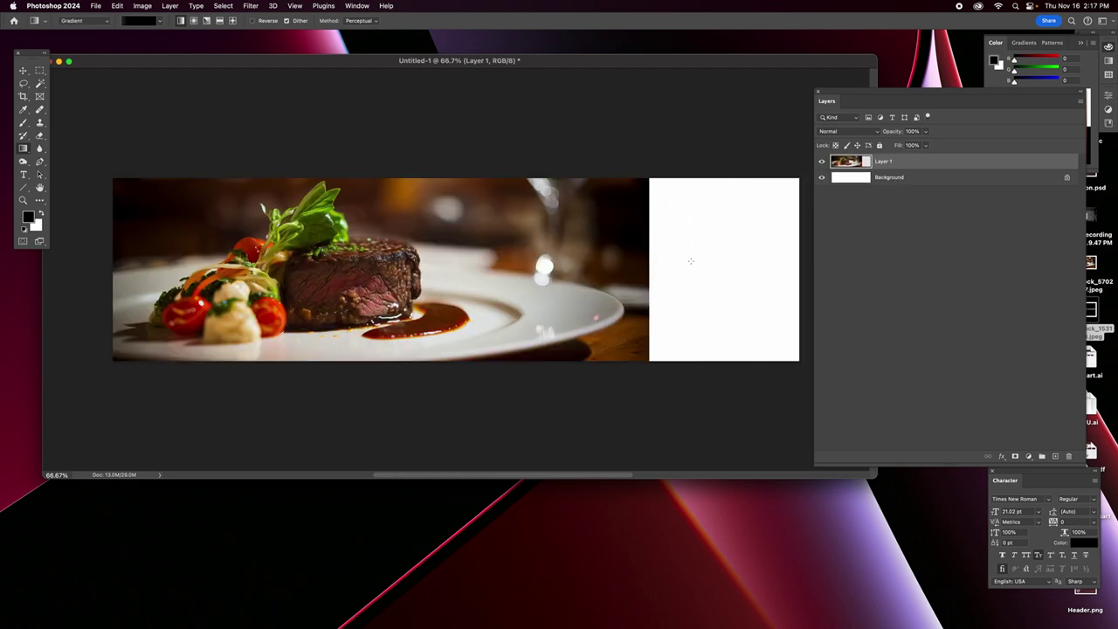
Add a layer mask to Layer 1, try a right-to-left gradient on it, and undo that gradient.
{"action": "left_click", "coordinate": [1014, 456]}
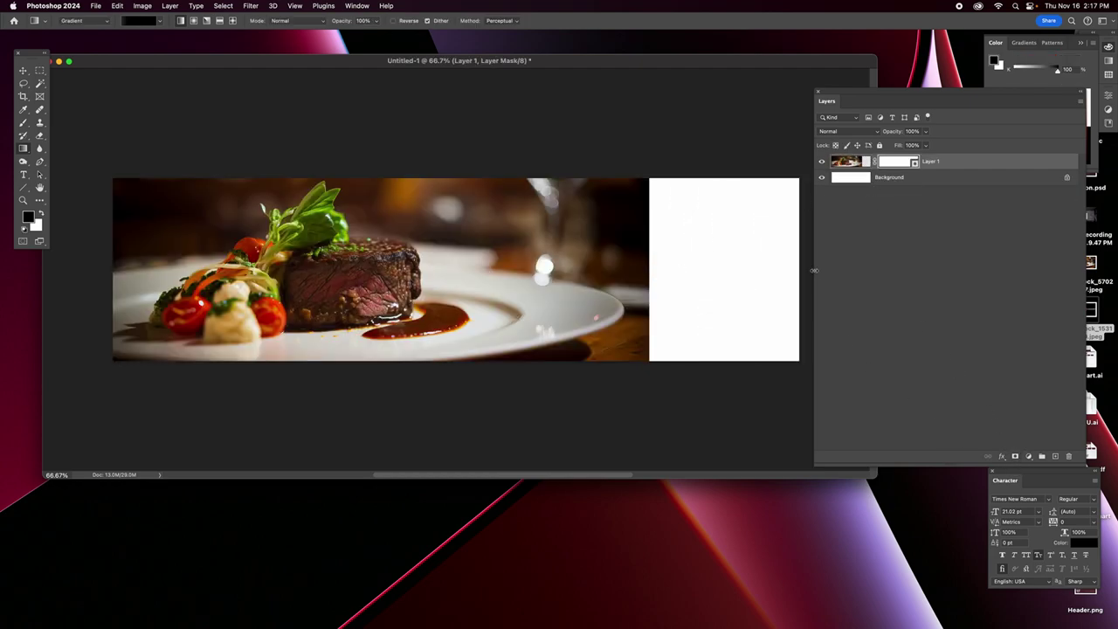
{"action": "left_click_drag", "start_coordinate": [743, 281], "coordinate": [509, 281]}
{"action": "key", "text": "Return"}
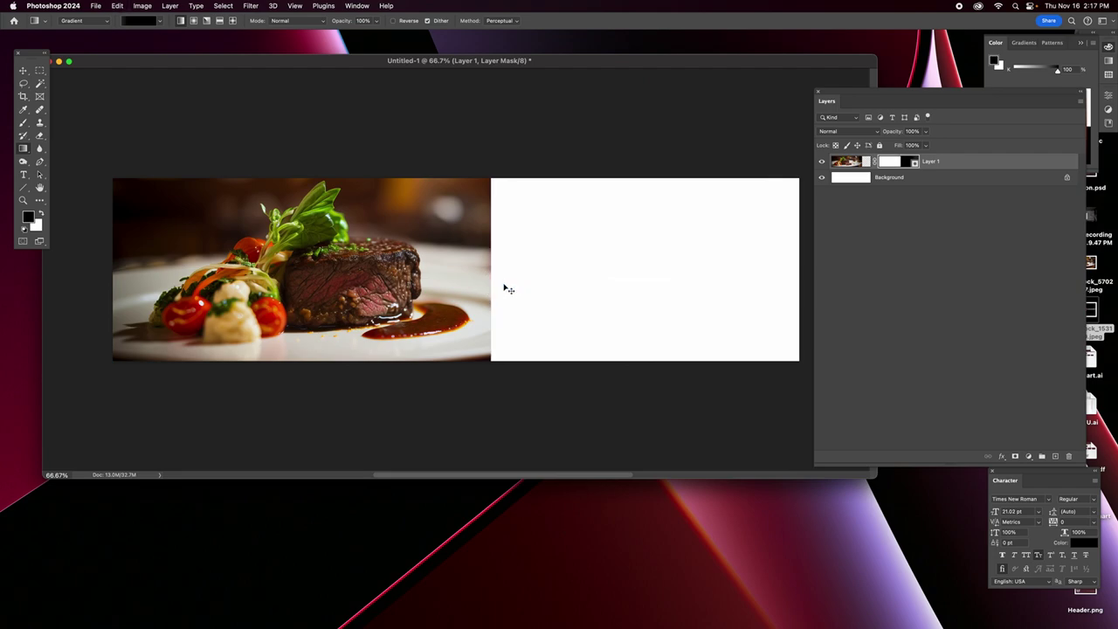
{"action": "key", "text": "ctrl+z"}
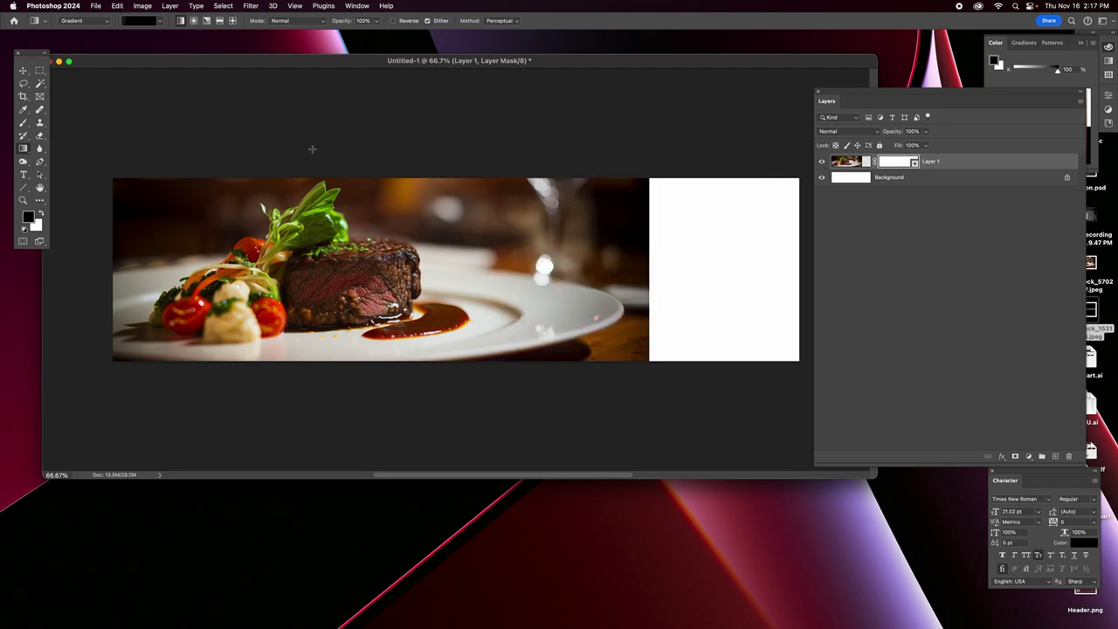
Choose the first Basics gradient preset and draw it on Layer 1's mask from the white area leftward to the vegetables.
{"action": "left_click", "coordinate": [161, 21]}
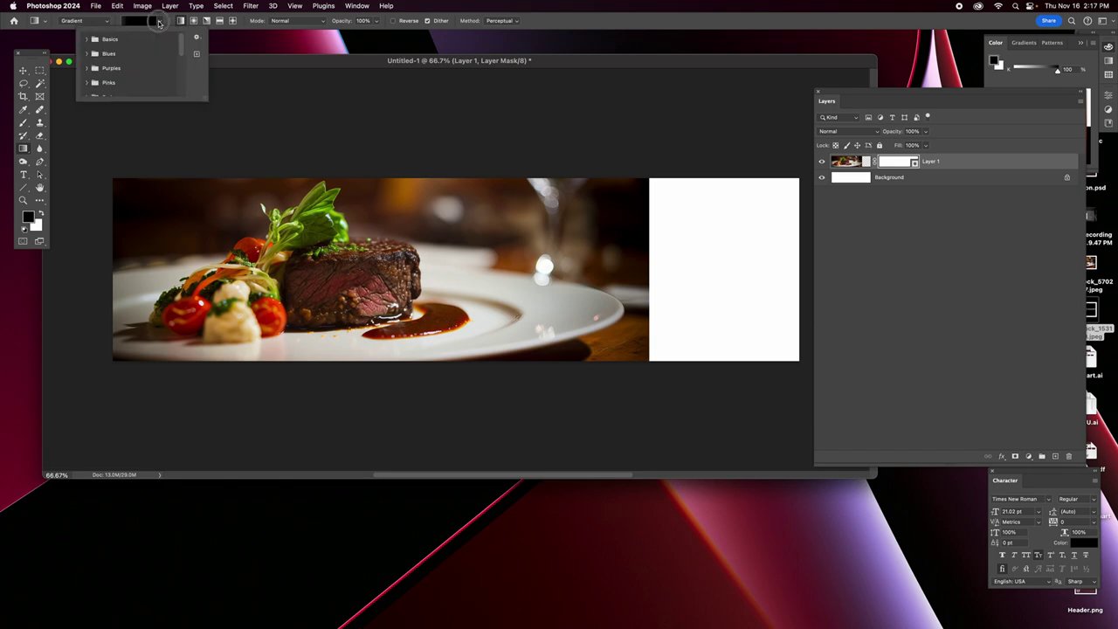
{"action": "left_click", "coordinate": [88, 41]}
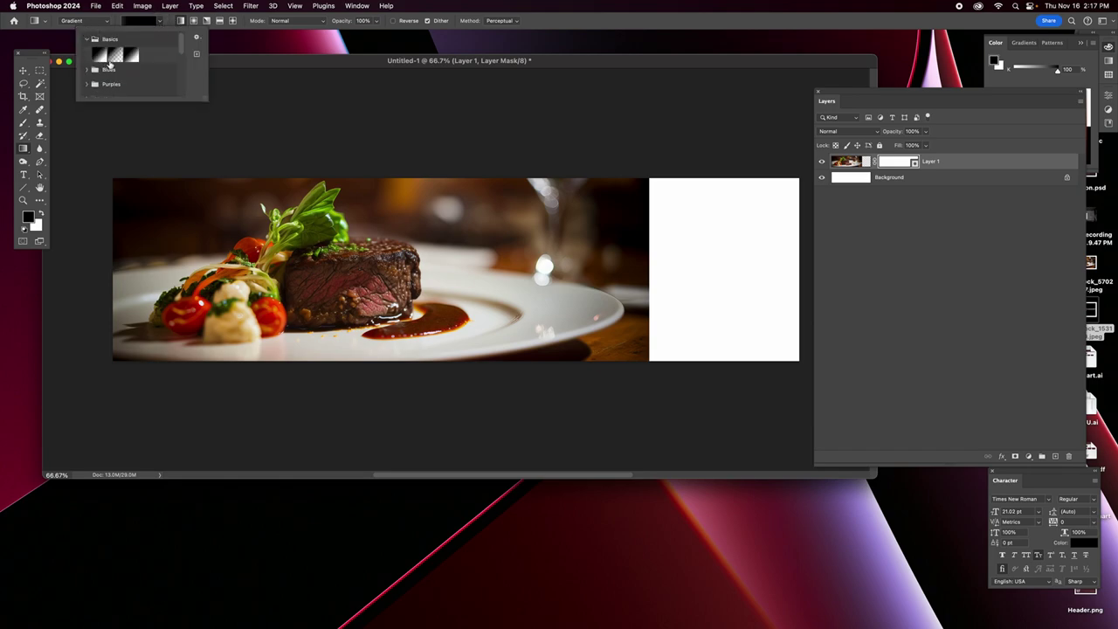
{"action": "left_click", "coordinate": [99, 55]}
{"action": "left_click", "coordinate": [685, 292]}
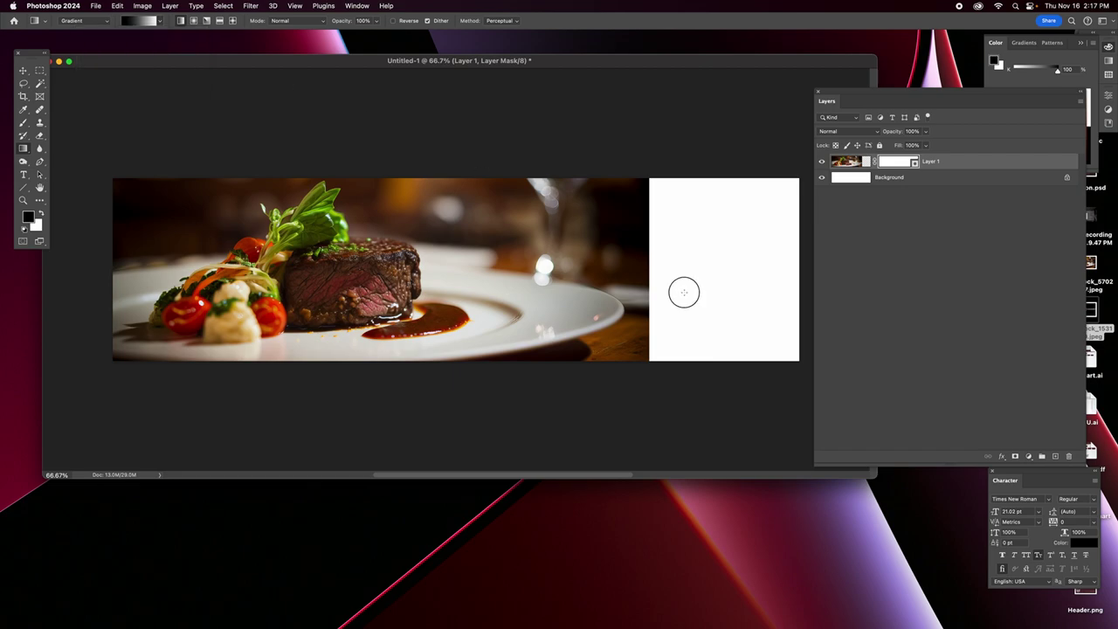
{"action": "left_click_drag", "start_coordinate": [715, 279], "coordinate": [225, 253]}
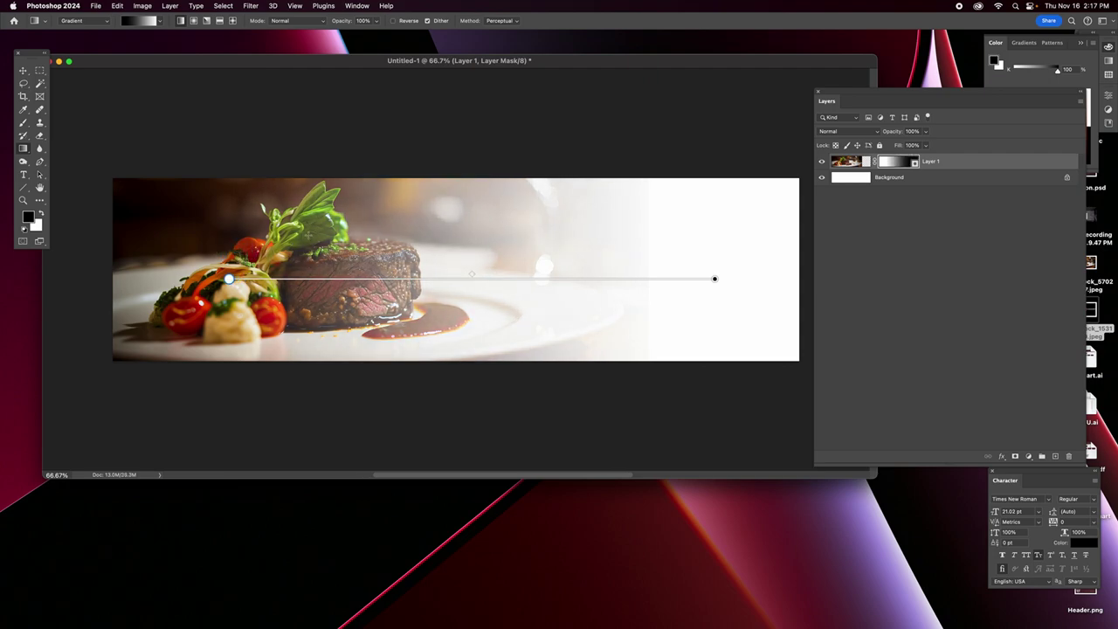
Try longer gradients on Layer 1's mask that run past the canvas's right edge, and undo the last one.
{"action": "key", "text": "super+minus"}
{"action": "key", "text": "super+minus"}
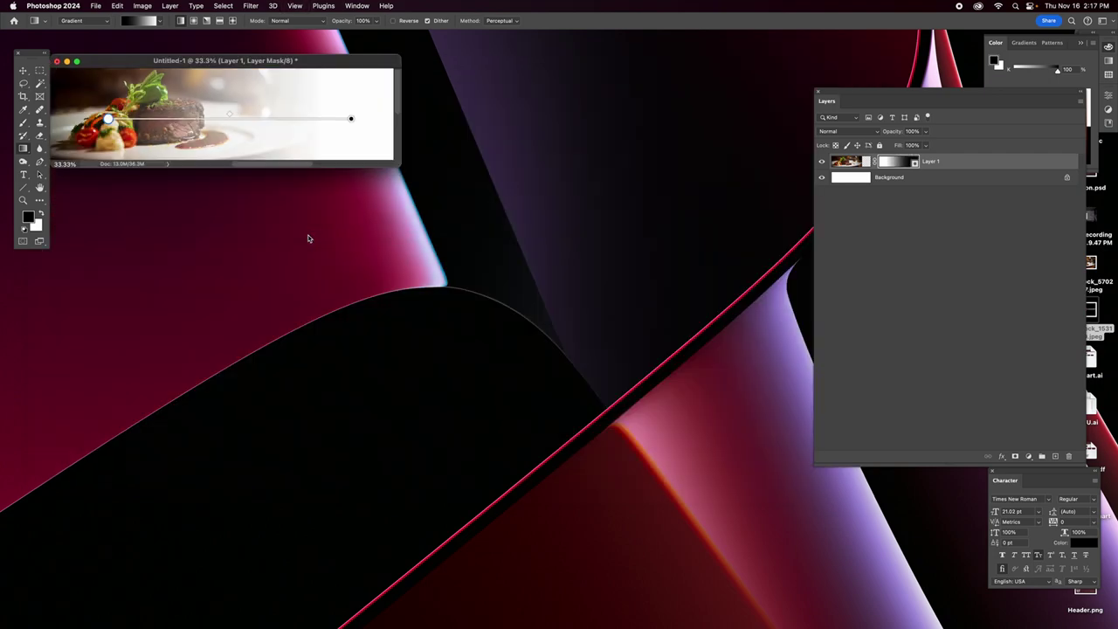
{"action": "left_click_drag", "start_coordinate": [398, 165], "coordinate": [779, 452]}
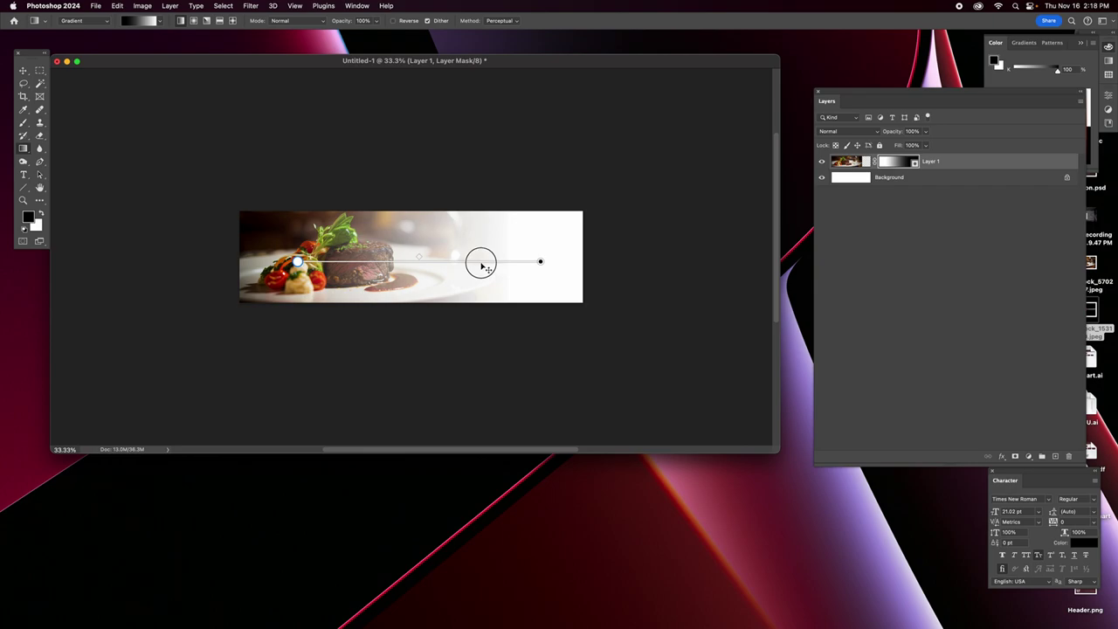
{"action": "left_click_drag", "start_coordinate": [484, 262], "coordinate": [664, 254]}
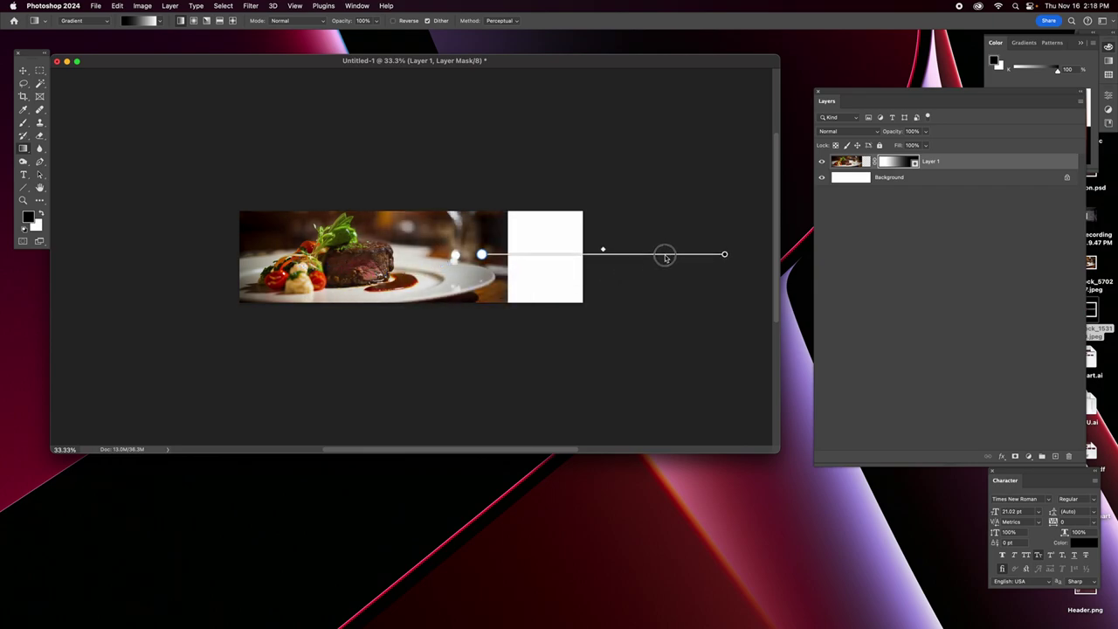
{"action": "left_click_drag", "start_coordinate": [739, 263], "coordinate": [366, 265]}
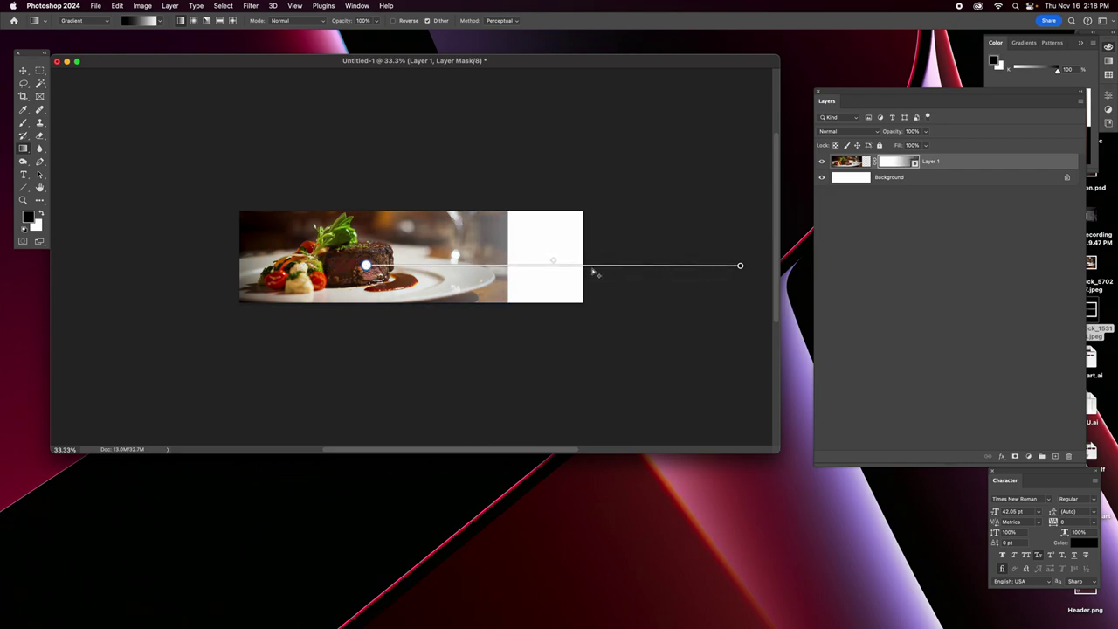
{"action": "left_click_drag", "start_coordinate": [553, 261], "coordinate": [580, 262]}
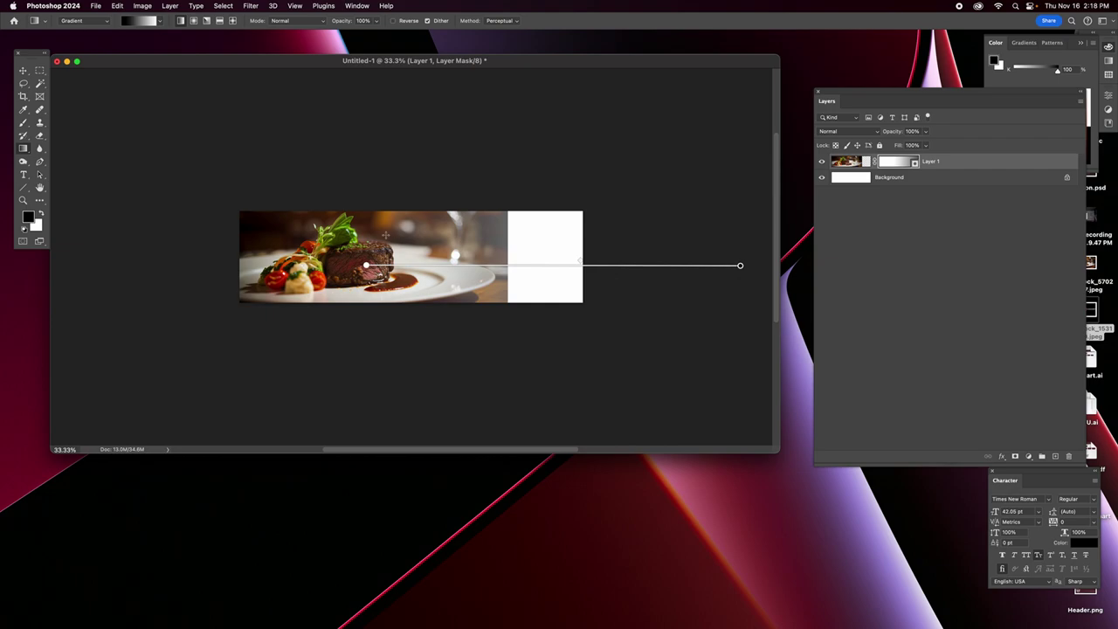
{"action": "left_click", "coordinate": [24, 72]}
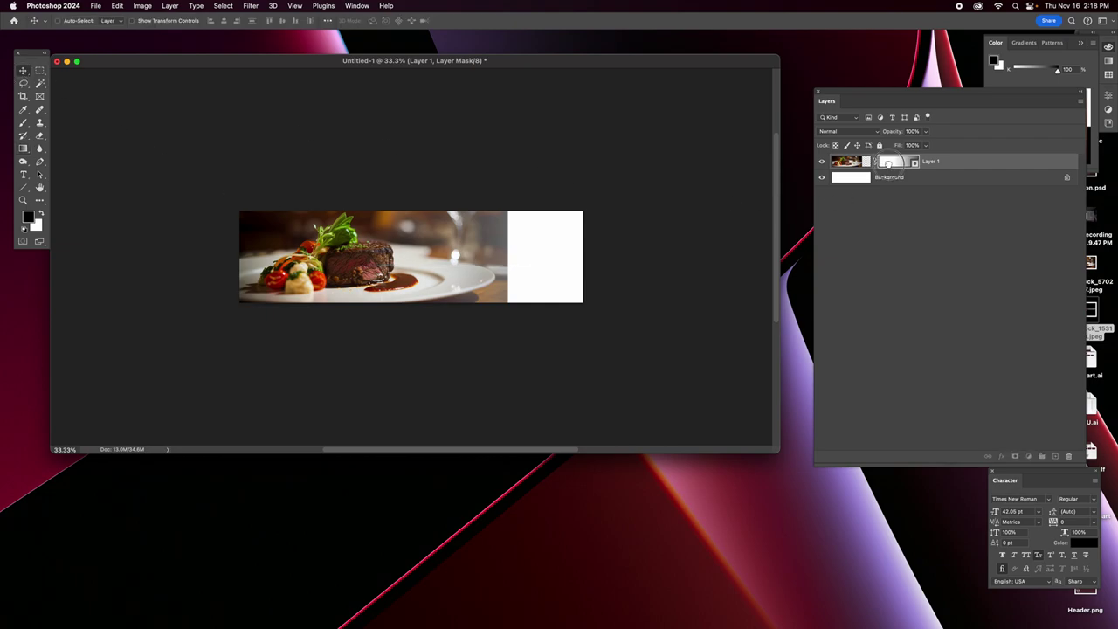
{"action": "key", "text": "super+z"}
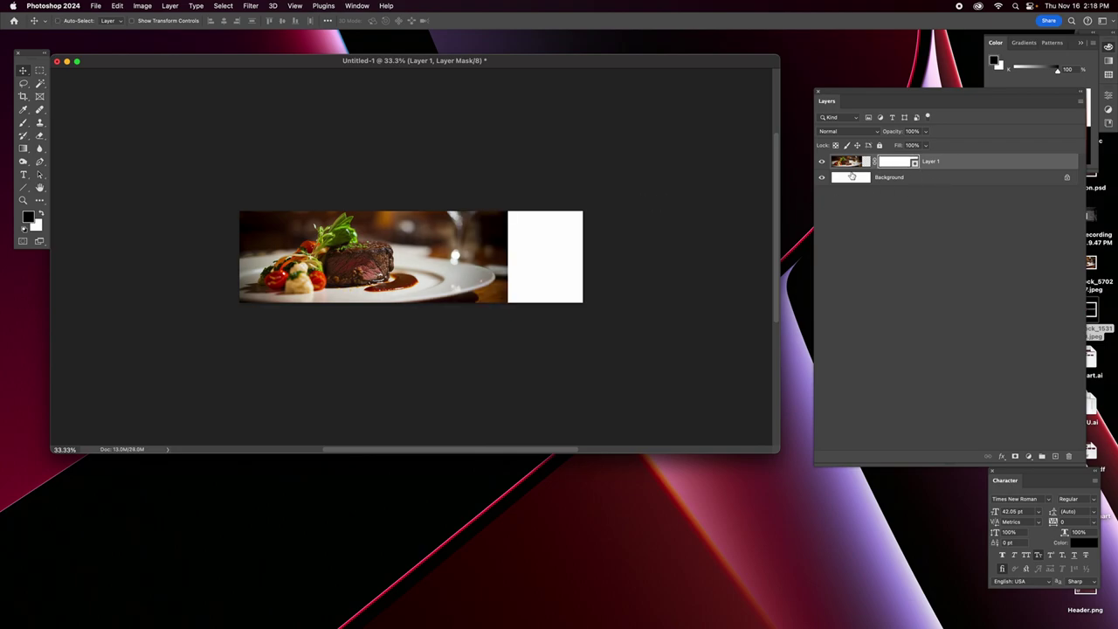
Select the Background layer and check the foreground and background colours in the Color Picker without changing them.
{"action": "left_click", "coordinate": [852, 178]}
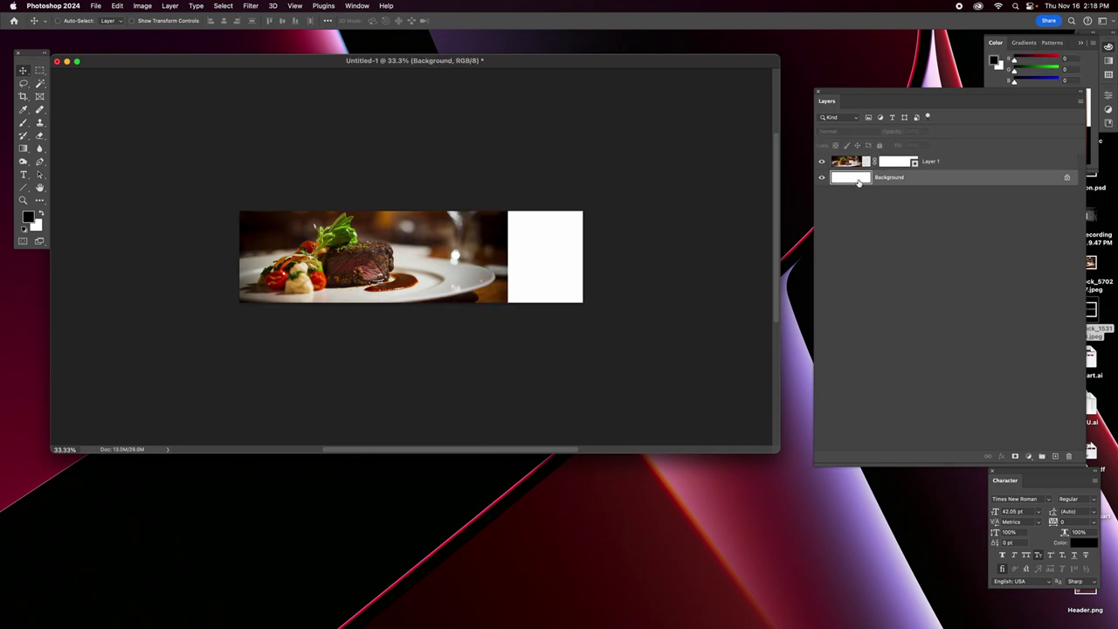
{"action": "left_click", "coordinate": [39, 214]}
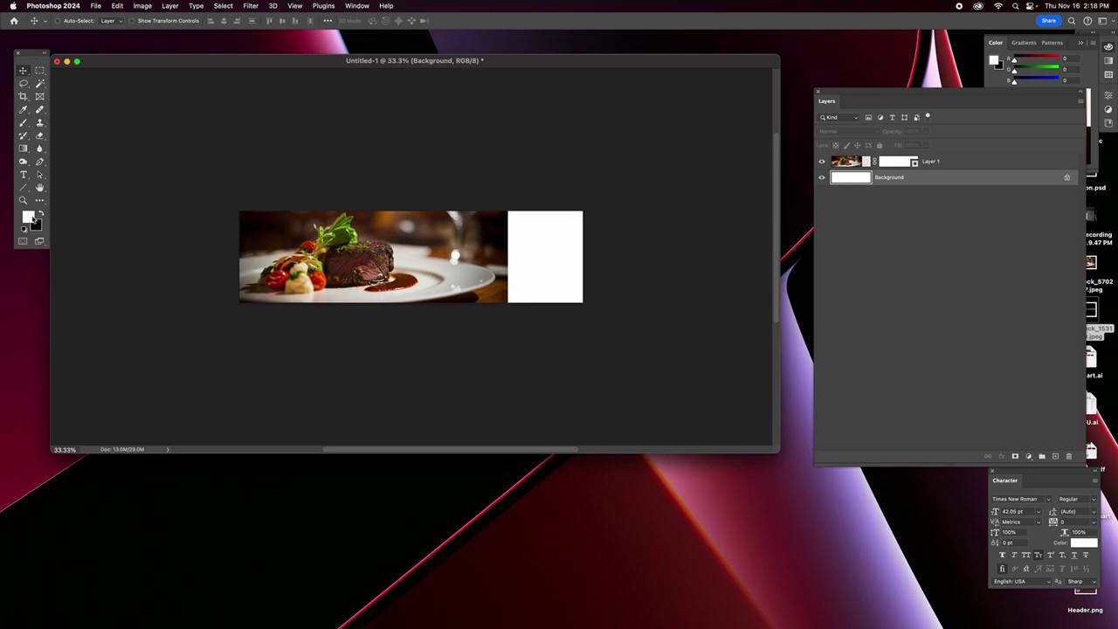
{"action": "left_click", "coordinate": [33, 219]}
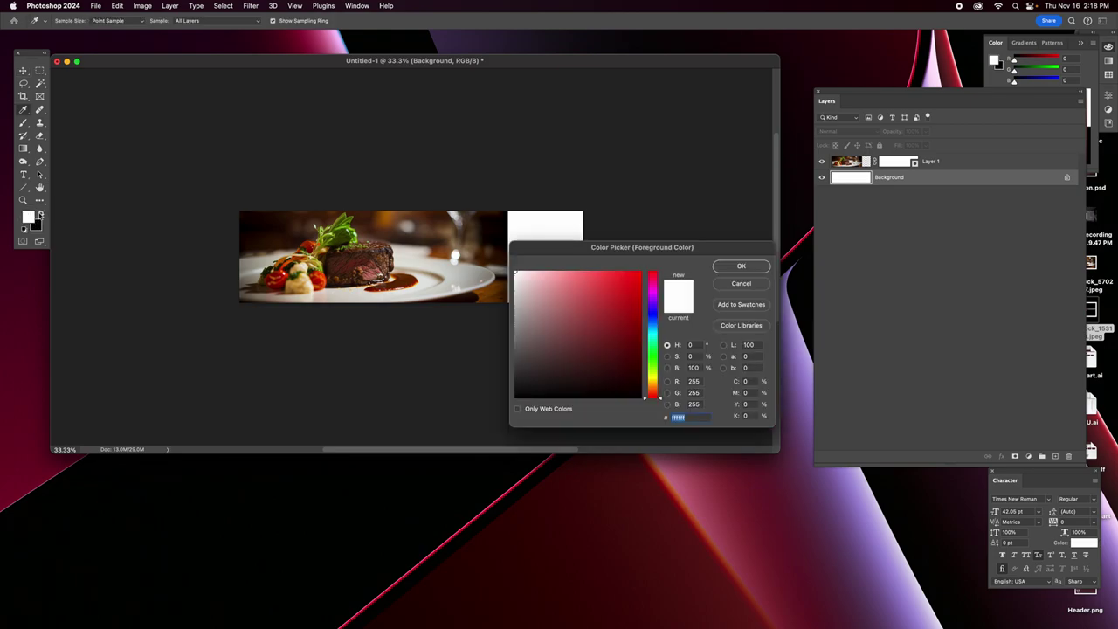
{"action": "left_click", "coordinate": [747, 283]}
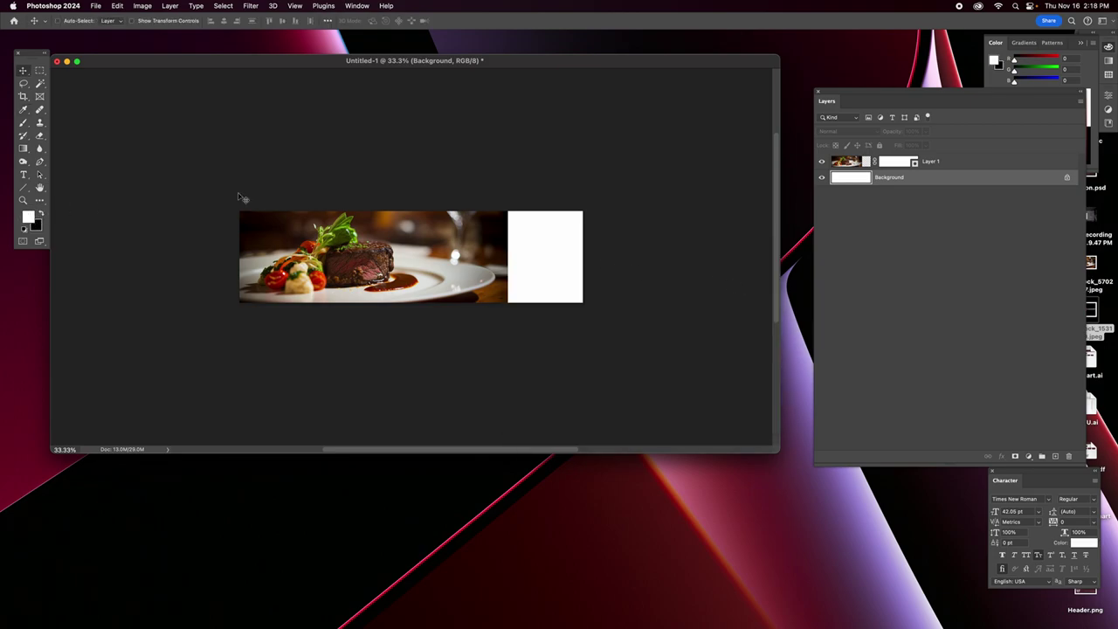
{"action": "left_click", "coordinate": [27, 218]}
{"action": "left_click", "coordinate": [36, 225]}
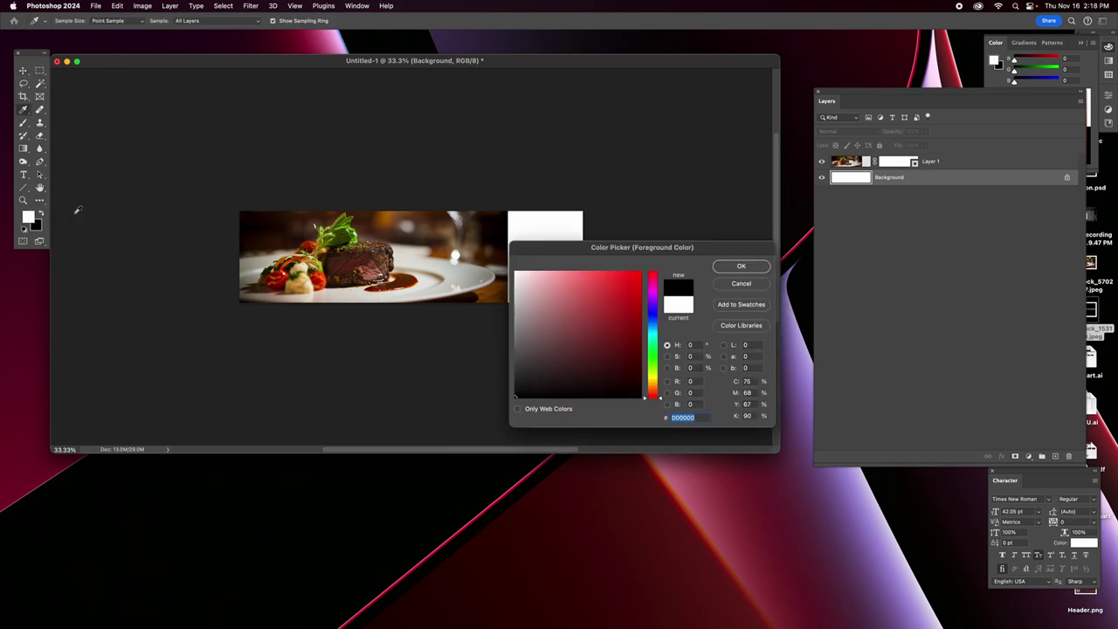
{"action": "left_click", "coordinate": [740, 283]}
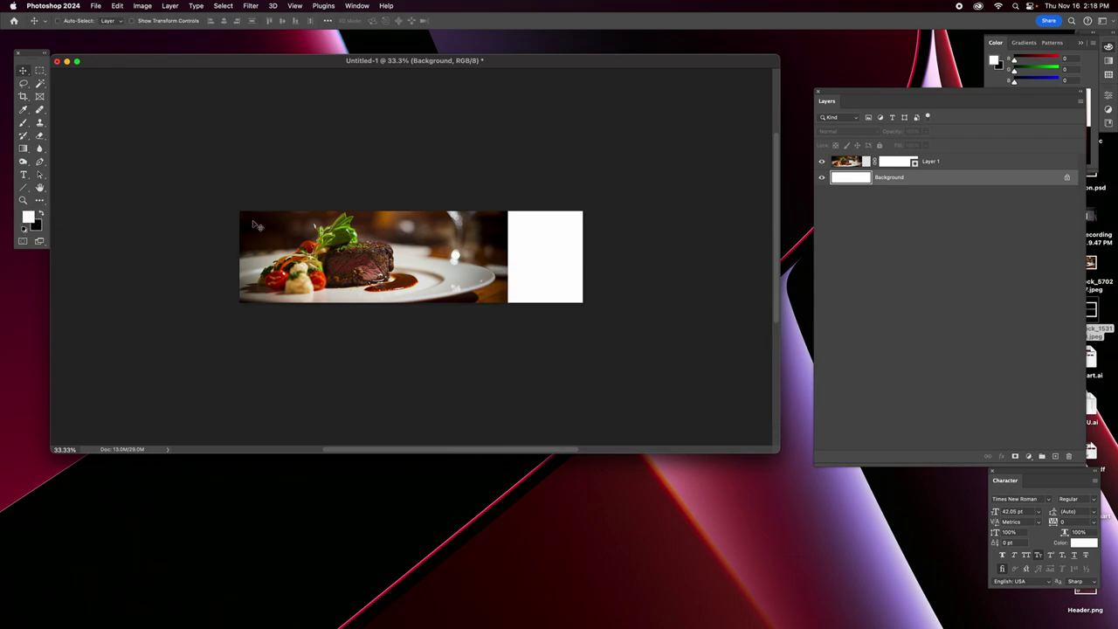
Reset the colours to the default black and white, and swap them so white is foreground and black is background.
{"action": "left_click", "coordinate": [23, 230]}
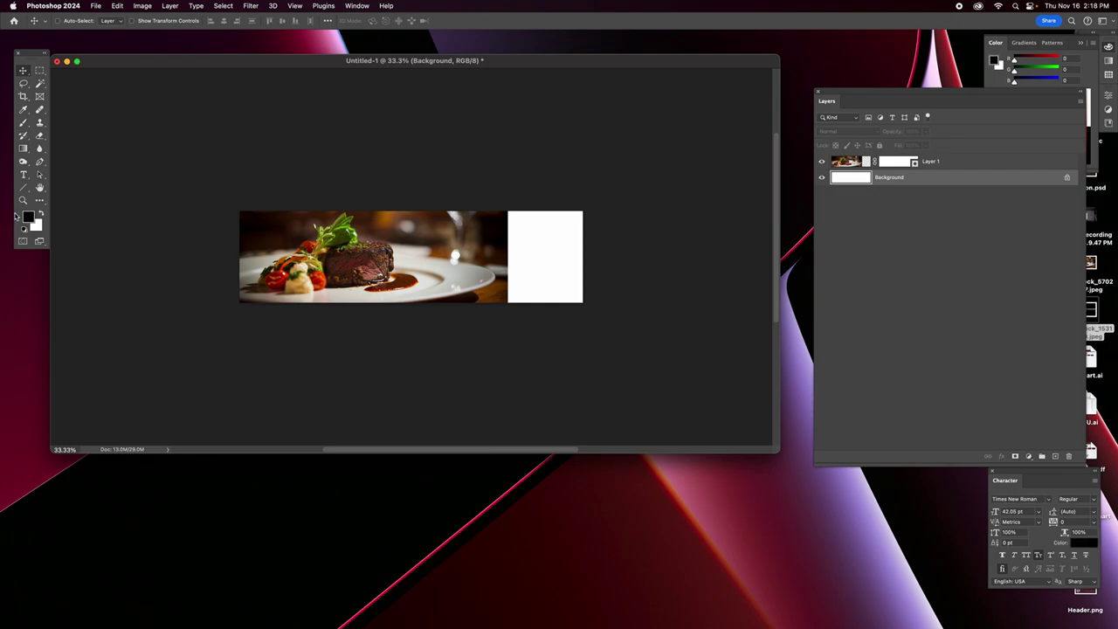
{"action": "key", "text": "x"}
{"action": "key", "text": "x"}
{"action": "key", "text": "x"}
{"action": "key", "text": "x"}
{"action": "key", "text": "x"}
{"action": "key", "text": "x"}
{"action": "key", "text": "x"}
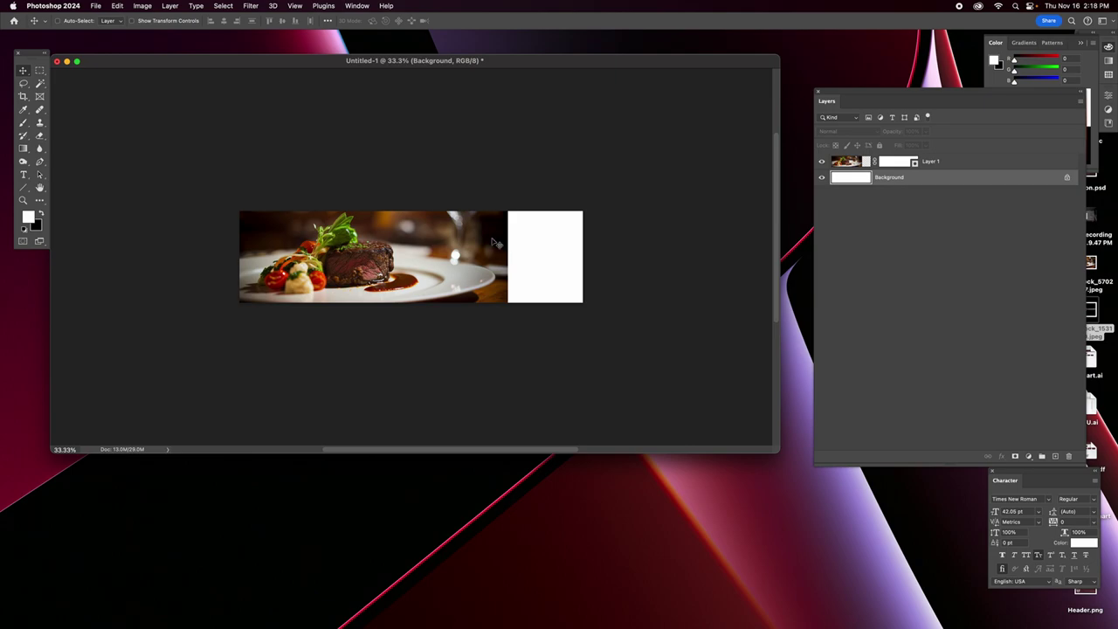
Fill the Background layer with black, try a white fill on it, and fill it with black again.
{"action": "key", "text": "super"}
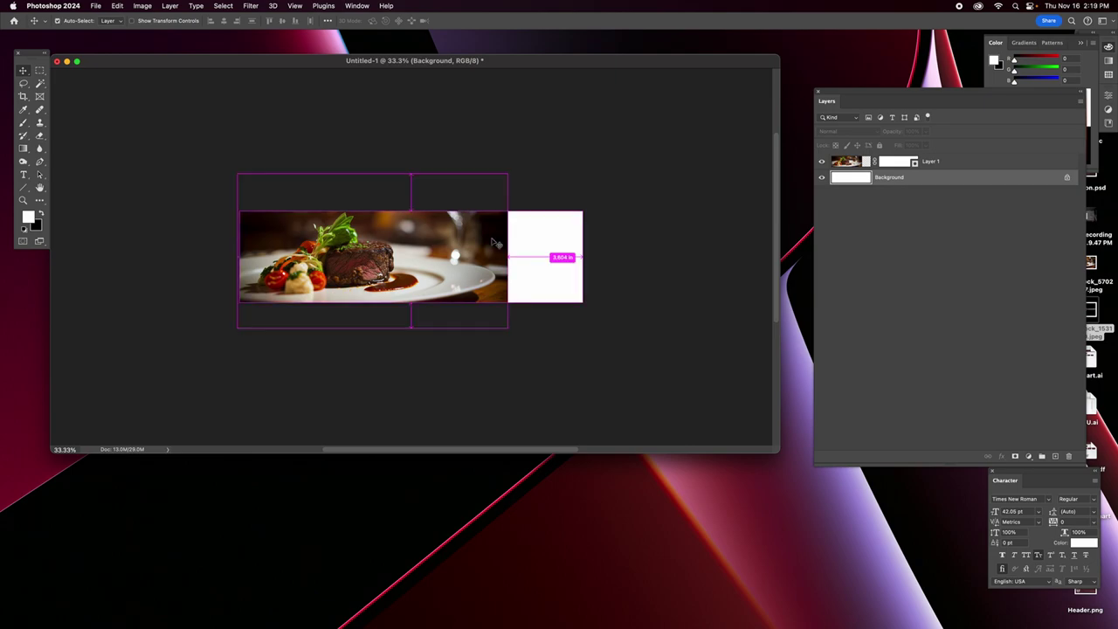
{"action": "key", "text": "super+BackSpace"}
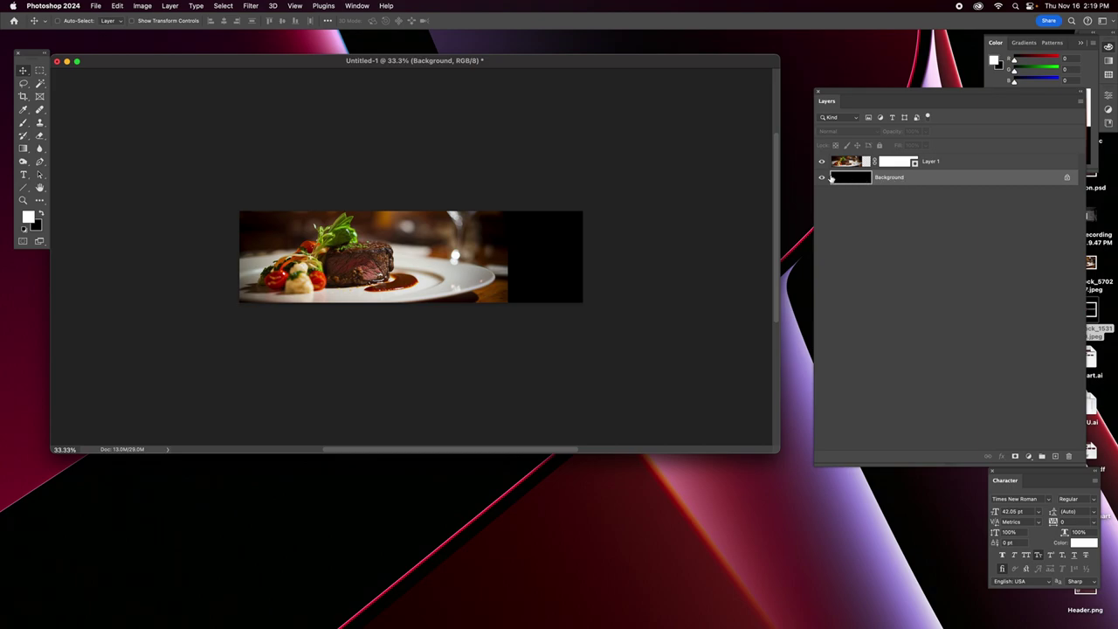
{"action": "key", "text": "alt+BackSpace"}
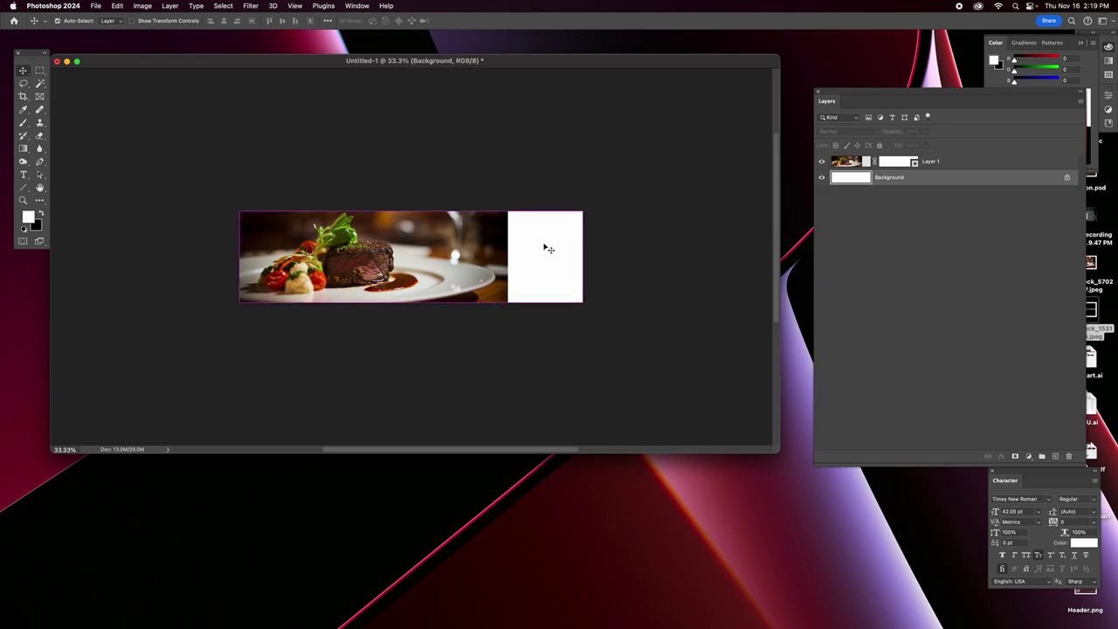
{"action": "key", "text": "super+BackSpace"}
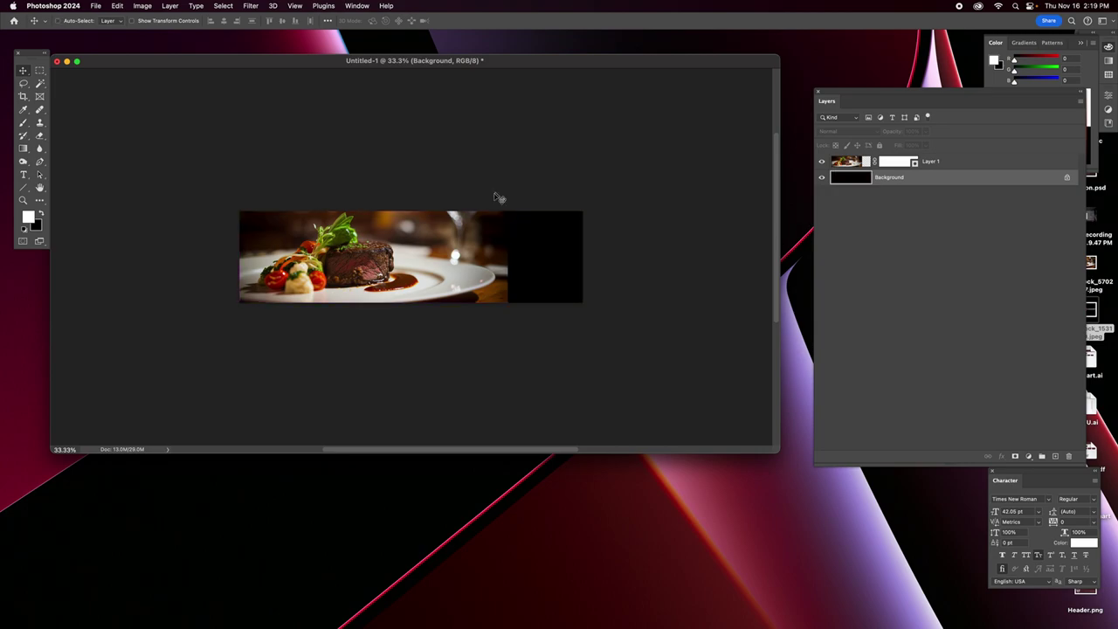
Draw a short gradient on Layer 1's mask from the photo's right edge leftward, fading the plate rim into the black background.
{"action": "left_click", "coordinate": [891, 165]}
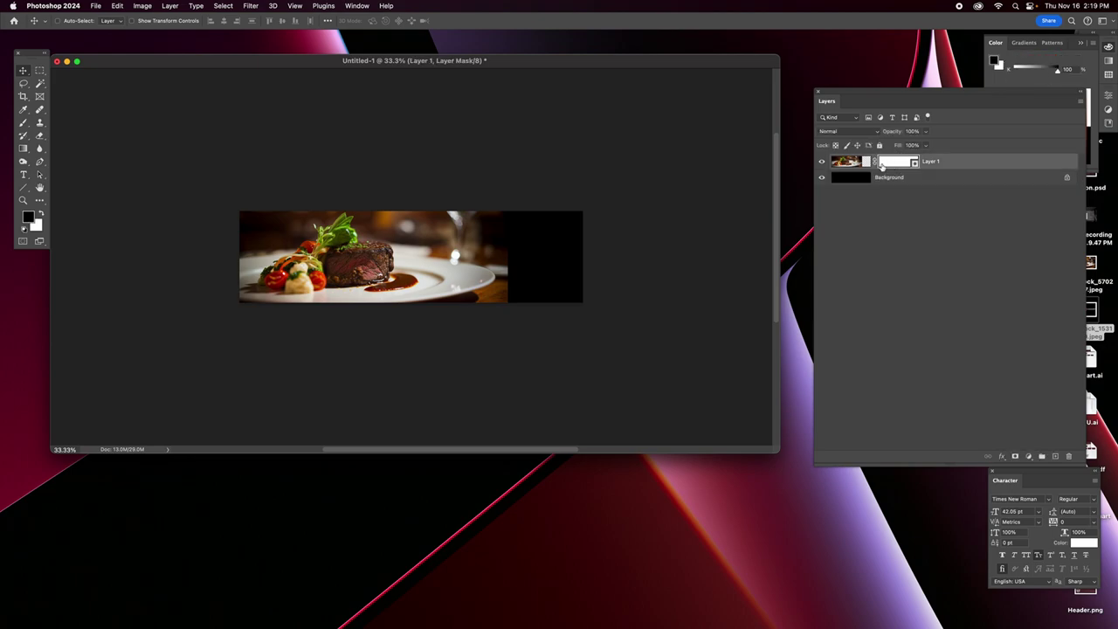
{"action": "left_click", "coordinate": [23, 149]}
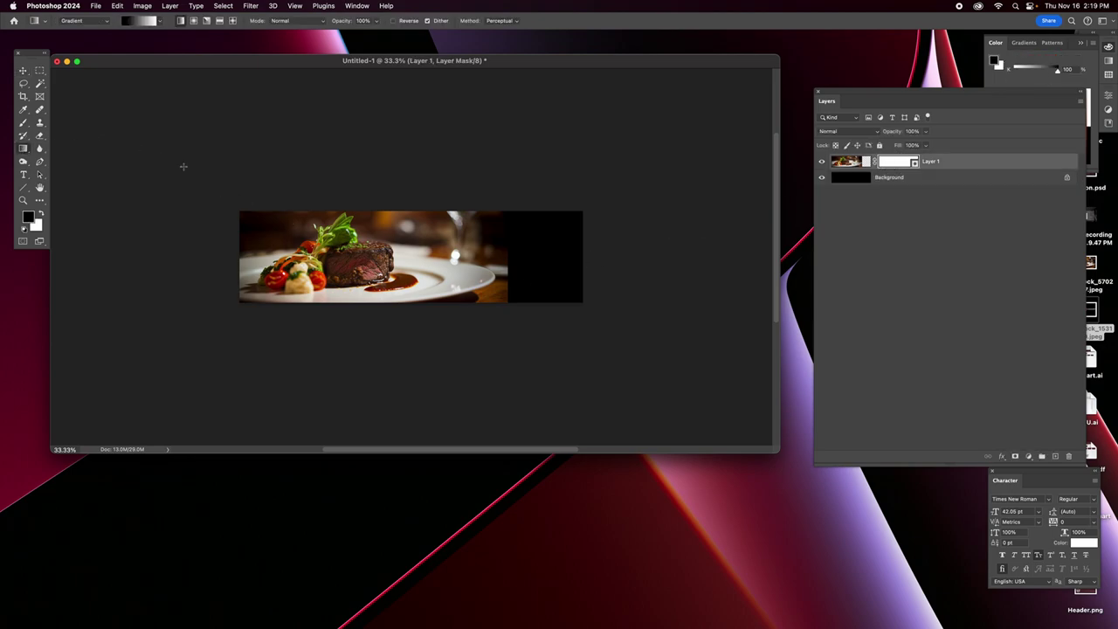
{"action": "left_click_drag", "start_coordinate": [469, 252], "coordinate": [429, 255]}
{"action": "key", "text": "super+z"}
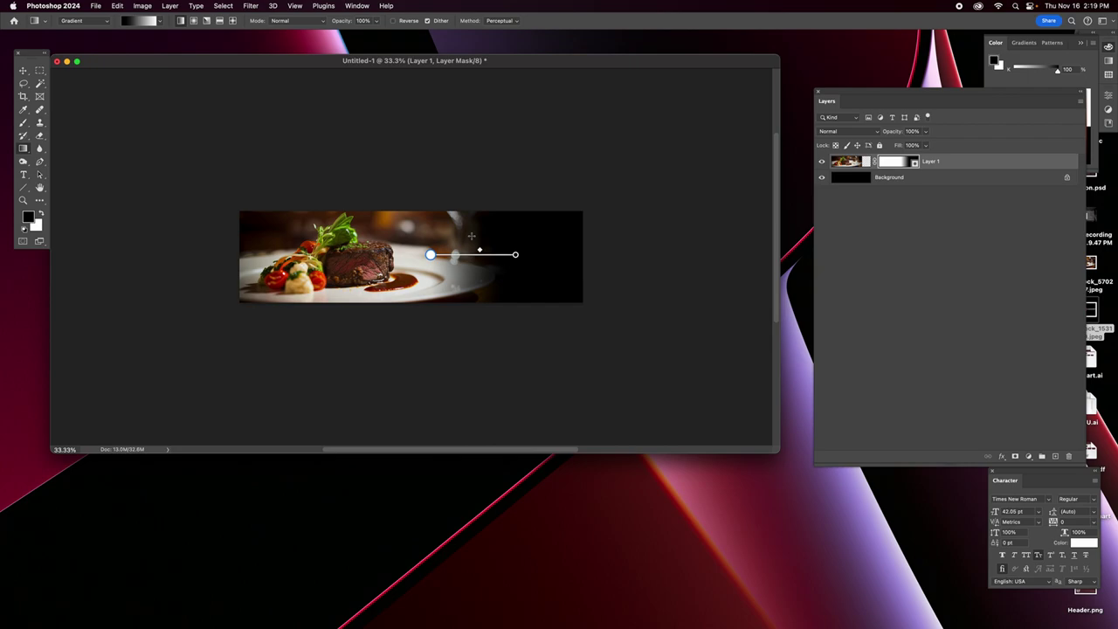
{"action": "left_click", "coordinate": [23, 70]}
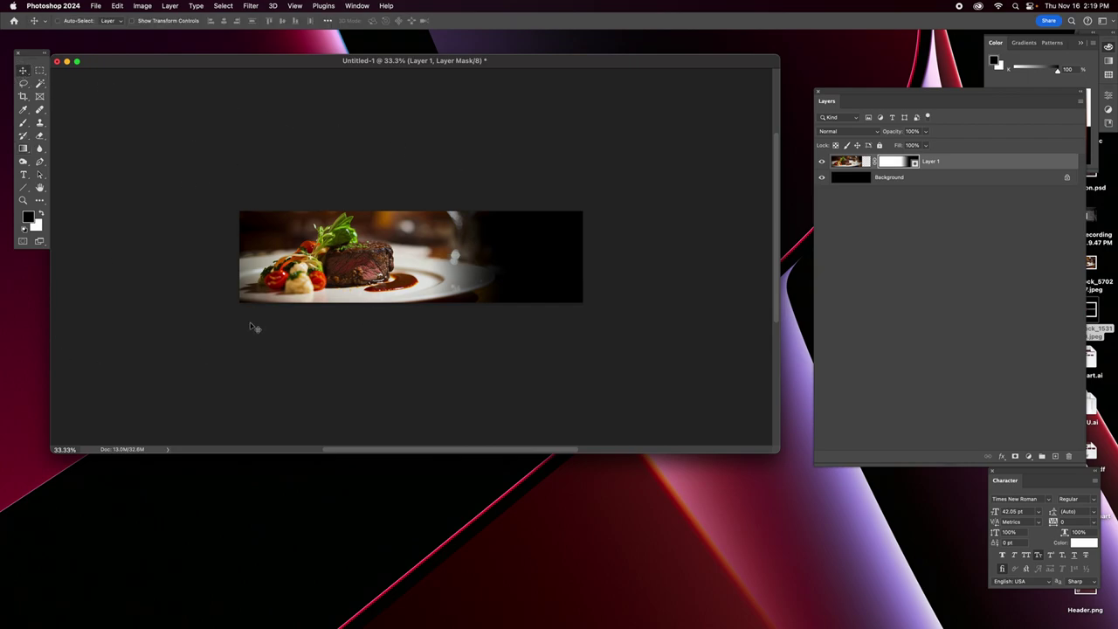
Select Layer 1's image instead of its mask and shift the steak photo down within the banner.
{"action": "left_click", "coordinate": [843, 164]}
{"action": "mouse_move", "coordinate": [379, 266]}
{"action": "left_mouse_down"}
{"action": "mouse_move", "coordinate": [389, 253]}
{"action": "mouse_move", "coordinate": [378, 274]}
{"action": "left_mouse_up"}
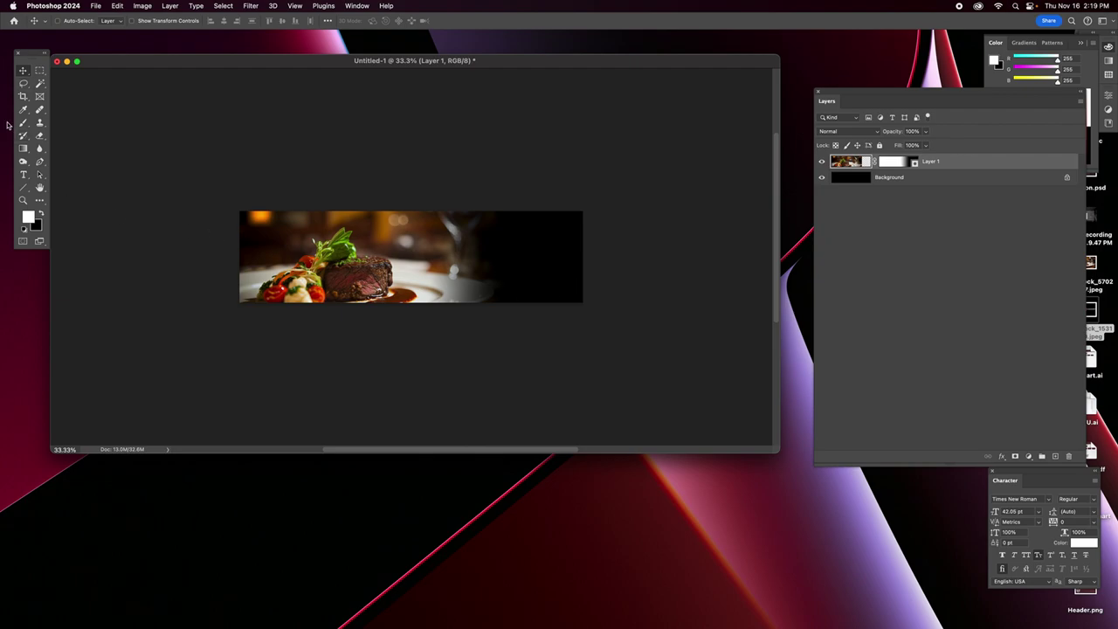
Reposition the document window and move the Layers panel so the desktop files are uncovered.
{"action": "left_click_drag", "start_coordinate": [107, 61], "coordinate": [98, 73]}
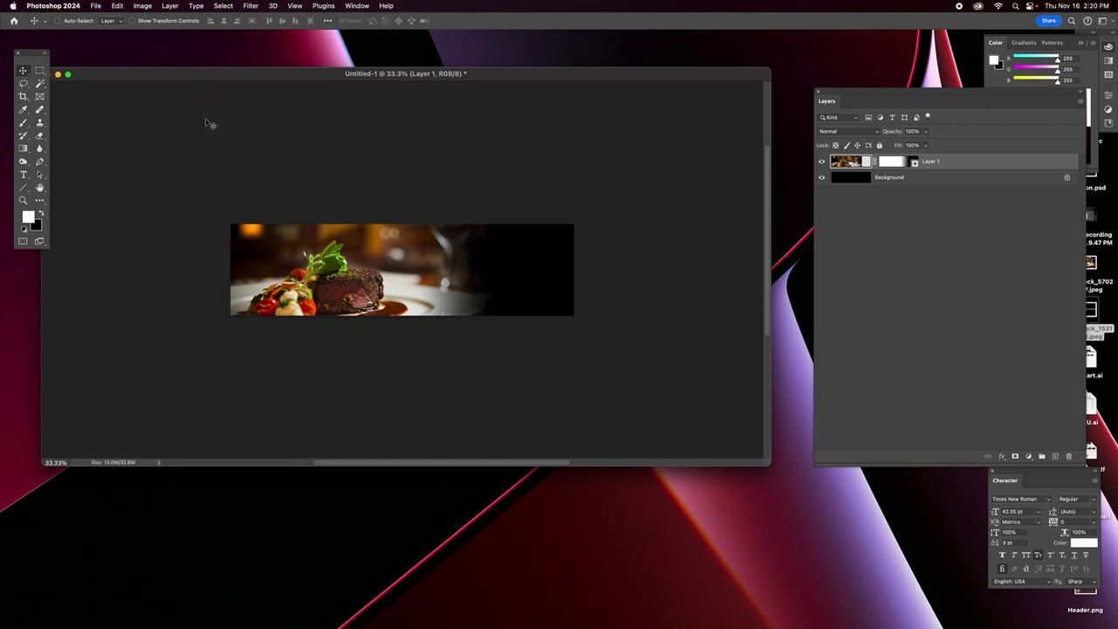
{"action": "left_click_drag", "start_coordinate": [187, 75], "coordinate": [194, 49]}
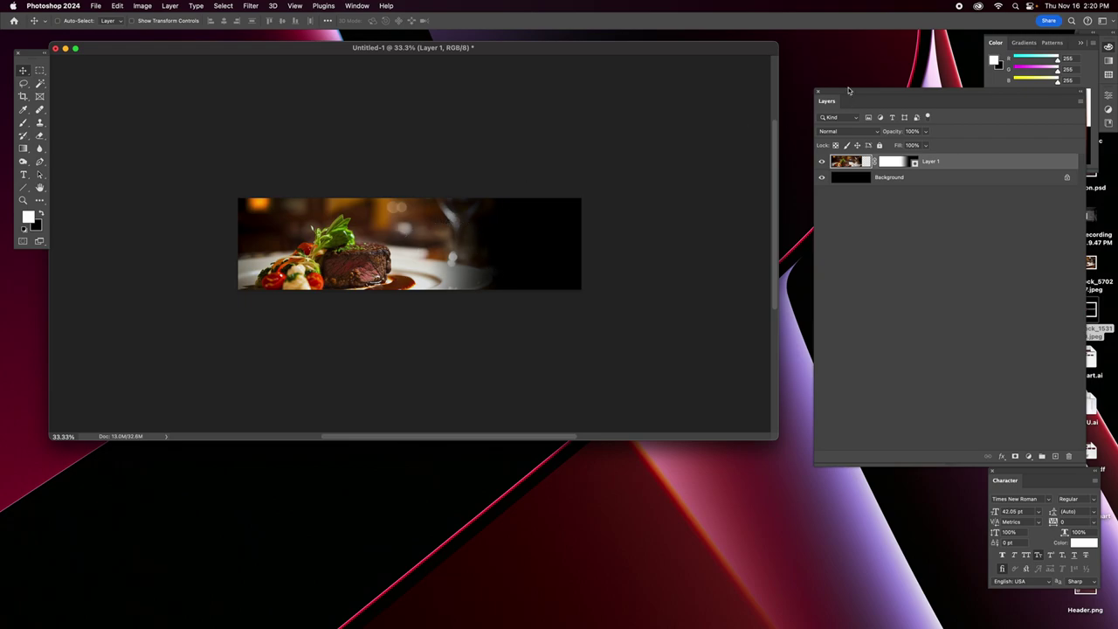
{"action": "left_click_drag", "start_coordinate": [844, 90], "coordinate": [763, 87]}
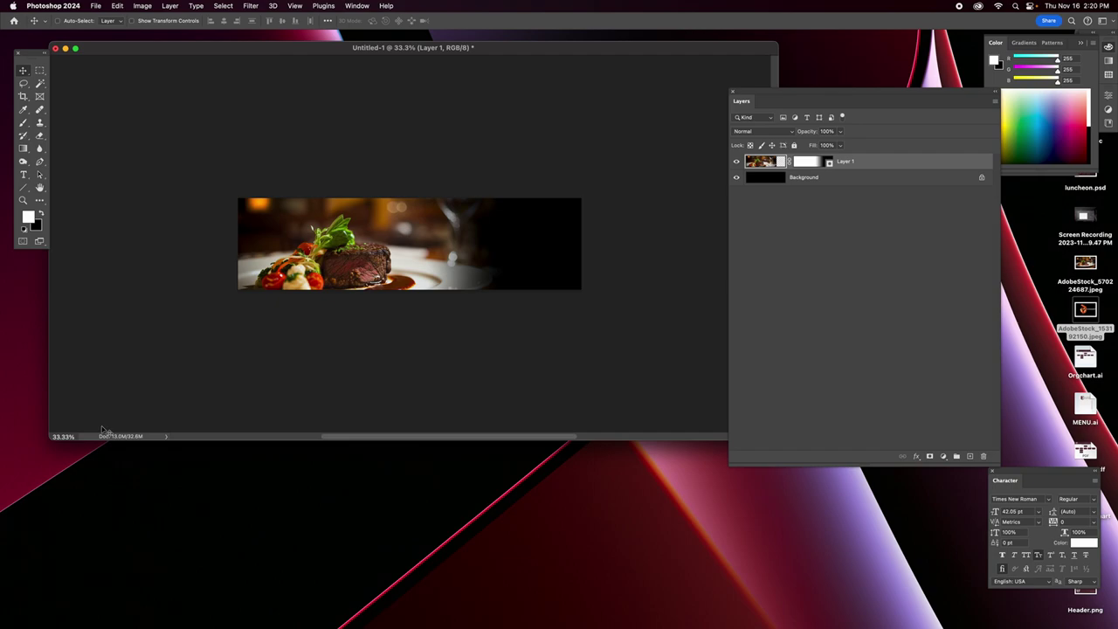
Save the document to the Desktop in Photoshop format as MC_Bilboard.psd.
{"action": "key", "text": "super+s"}
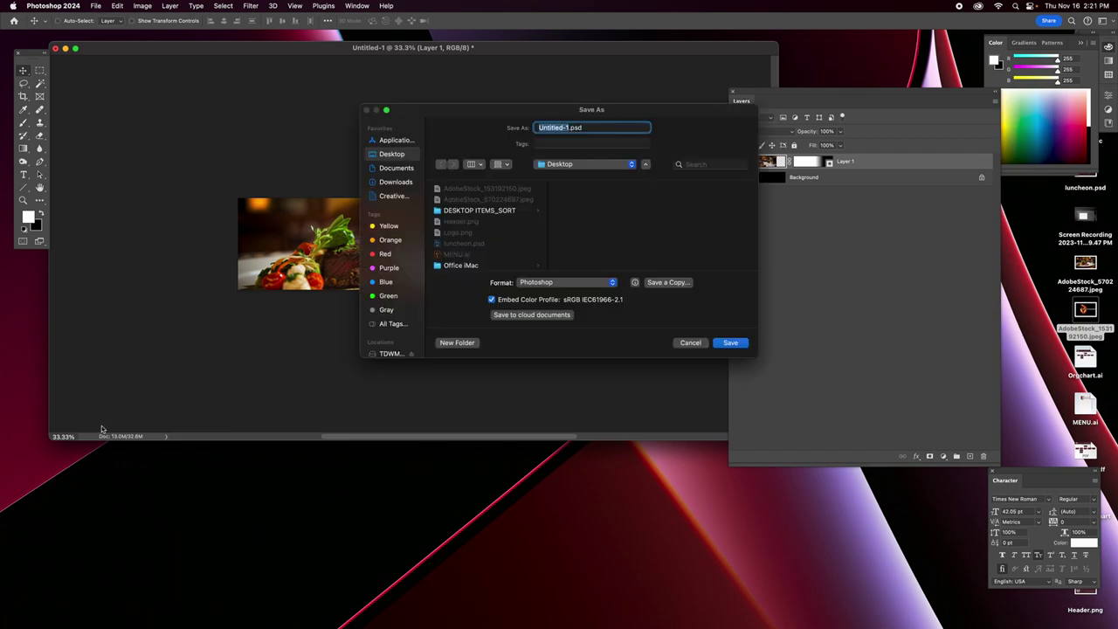
{"action": "type", "text": "M"}
{"action": "type", "text": "C"}
{"action": "type", "text": "_"}
{"action": "type", "text": "Bl"}
{"action": "type", "text": "i"}
{"action": "type", "text": "boa"}
{"action": "type", "text": "rd"}
{"action": "key", "text": "Return"}
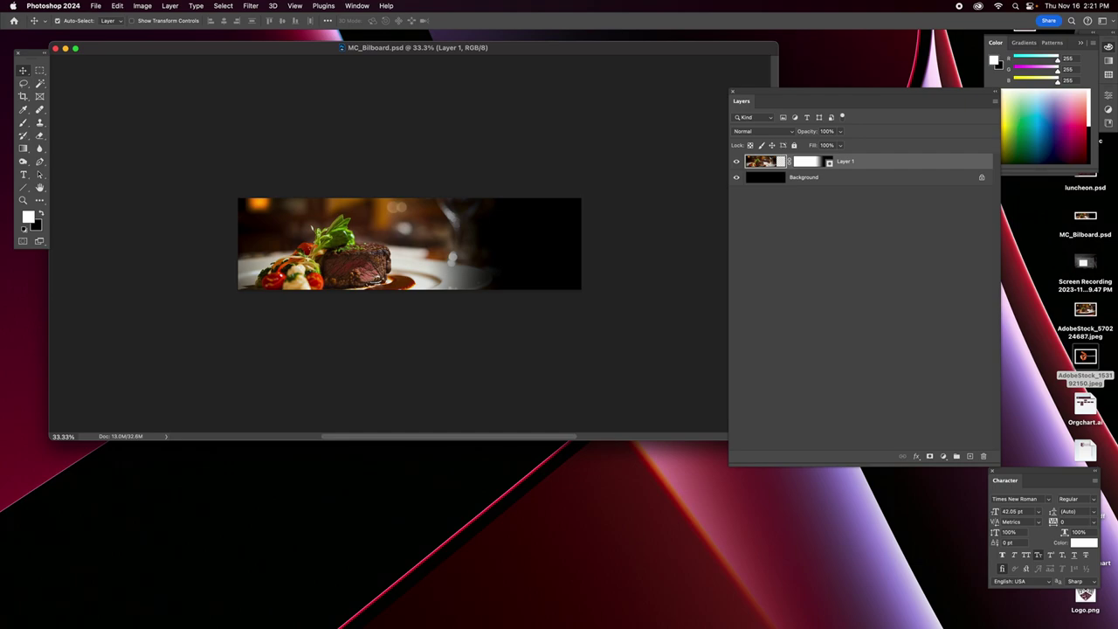
{"action": "key", "text": "super"}
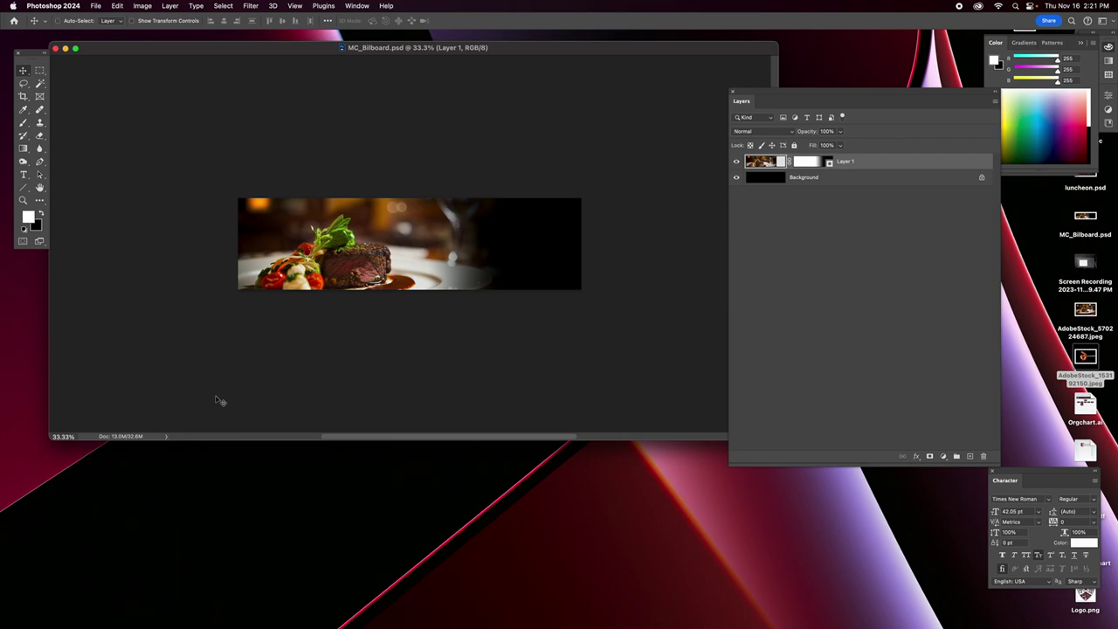